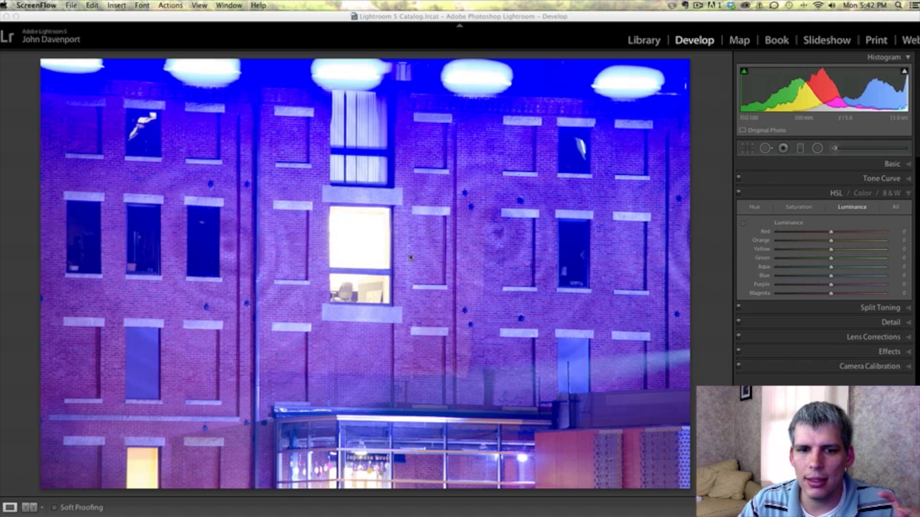
- Crop the photo to trim the row of lamps above the building and rotate it to an angle of about -1.99
click(747, 150)
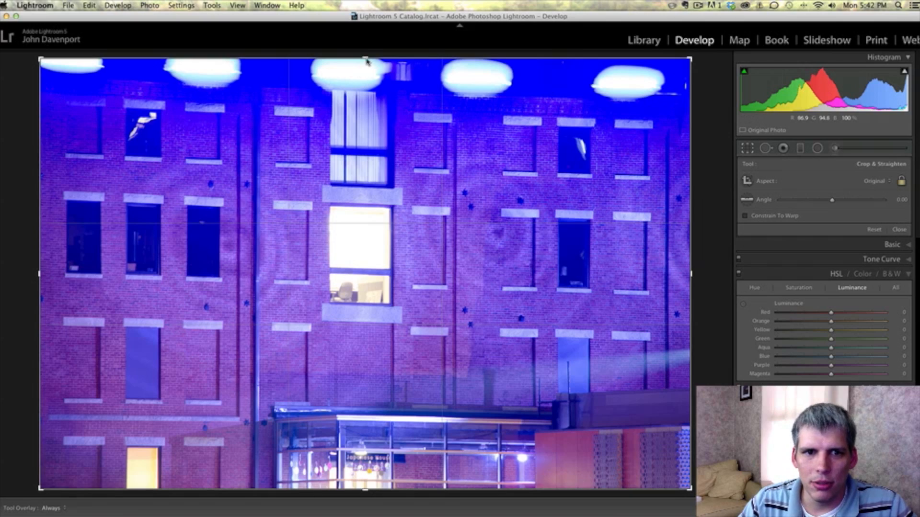
drag(365, 59, 365, 76)
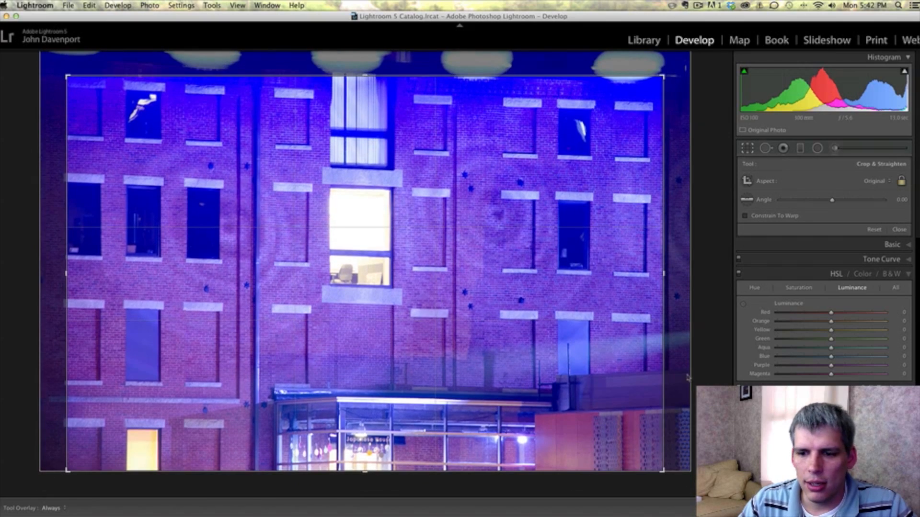
drag(693, 473, 691, 460)
drag(365, 75, 365, 80)
drag(383, 203, 371, 180)
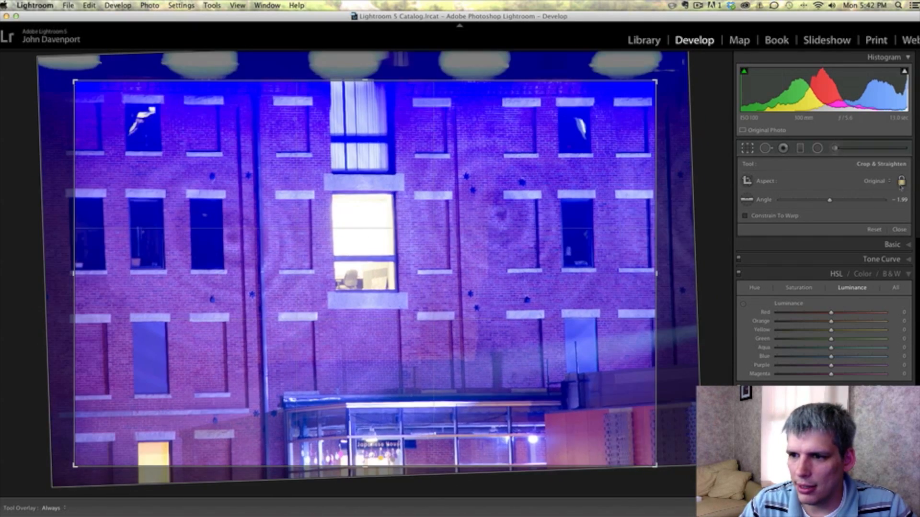
- Set the crop aspect ratio to 5 x 7, tighten the frame, reduce the rotation to about -0.57 and apply the crop
click(875, 181)
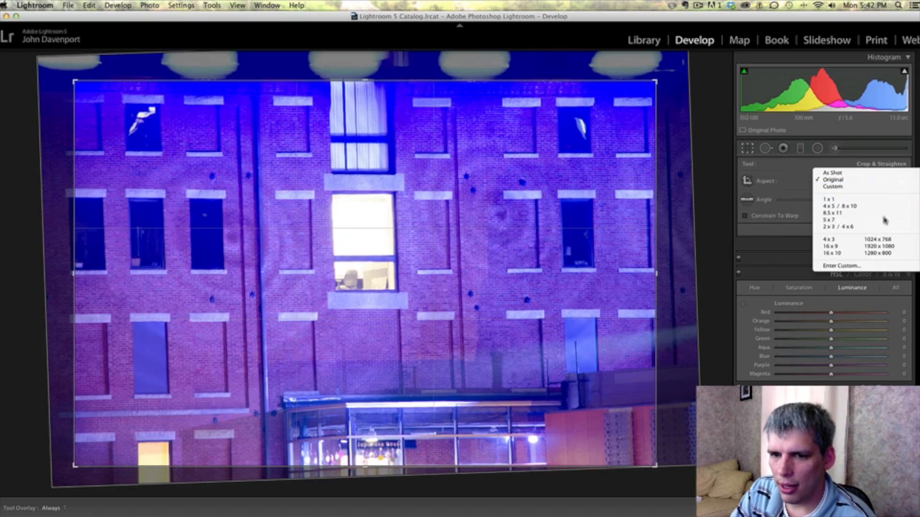
click(881, 222)
mouse_move(395, 288)
mouse_down()
mouse_move(380, 283)
mouse_move(404, 276)
mouse_up()
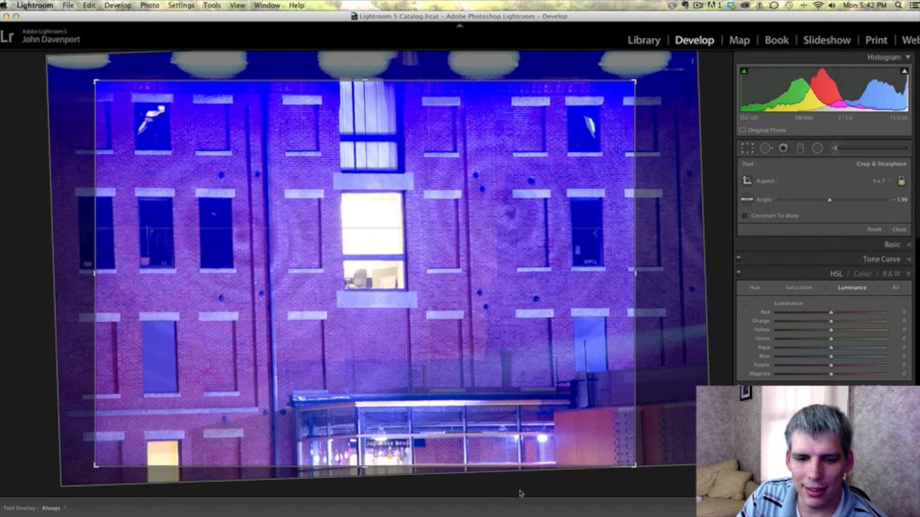
drag(641, 470, 624, 459)
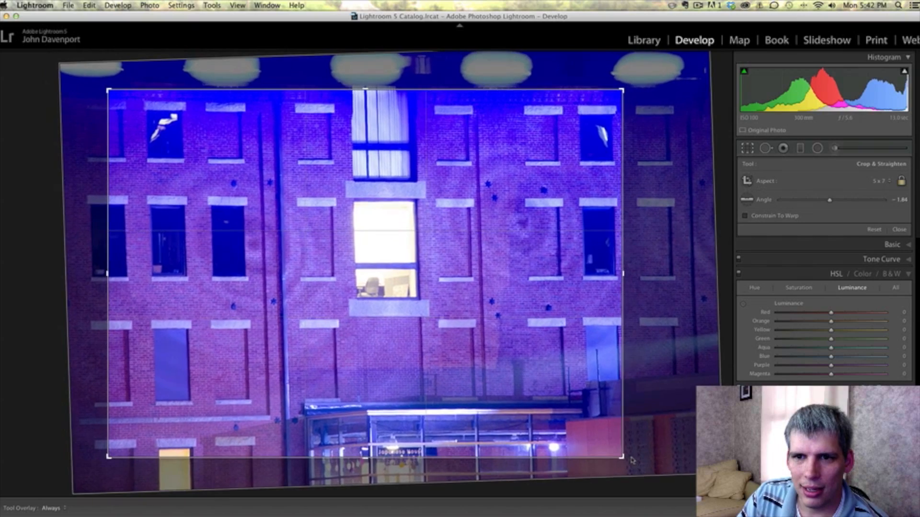
mouse_move(387, 346)
mouse_down()
mouse_move(367, 348)
mouse_move(379, 349)
mouse_up()
key(Return)
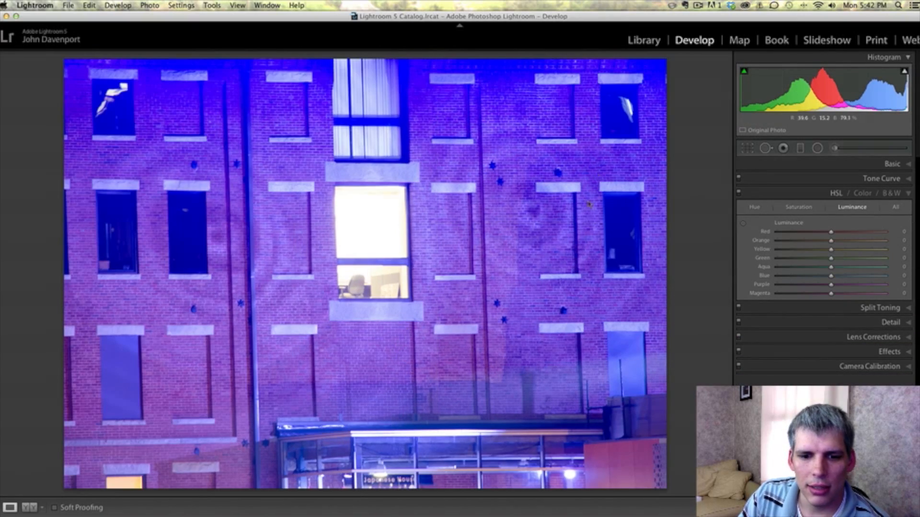
- Tighten the 5 x 7 crop around the three rows of windows, keep the lit window near the centre and apply it
click(749, 149)
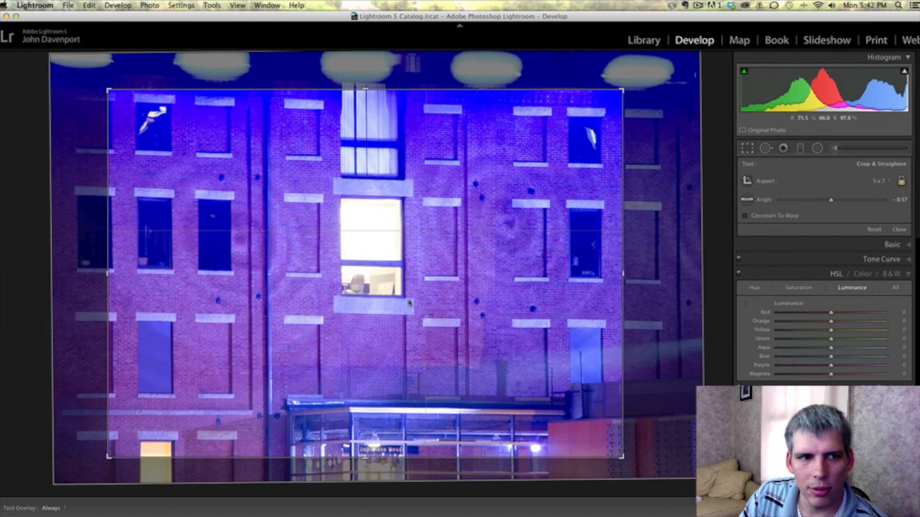
key(Return)
key(r)
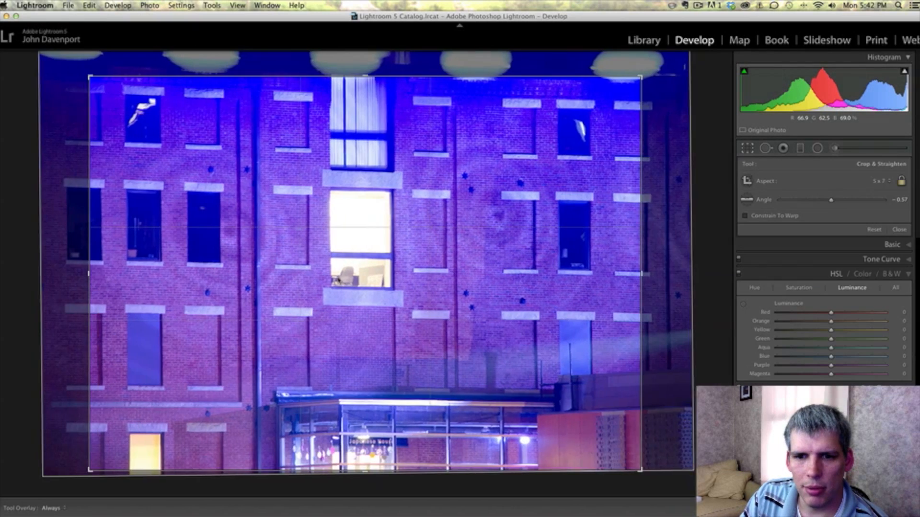
drag(324, 279, 319, 281)
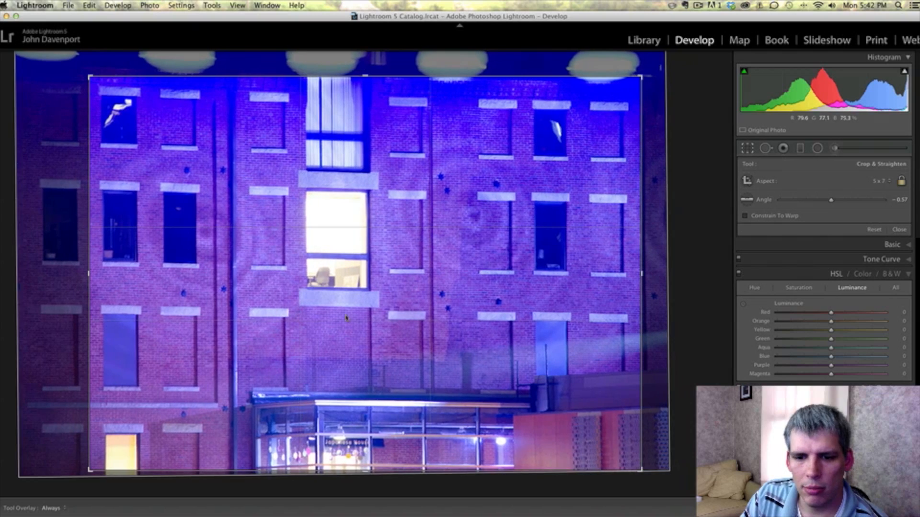
drag(642, 473, 655, 447)
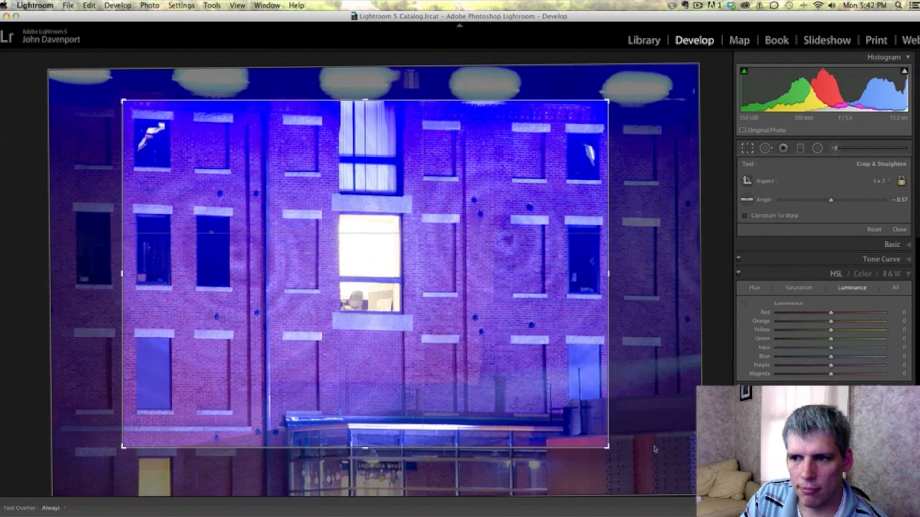
drag(450, 311, 448, 324)
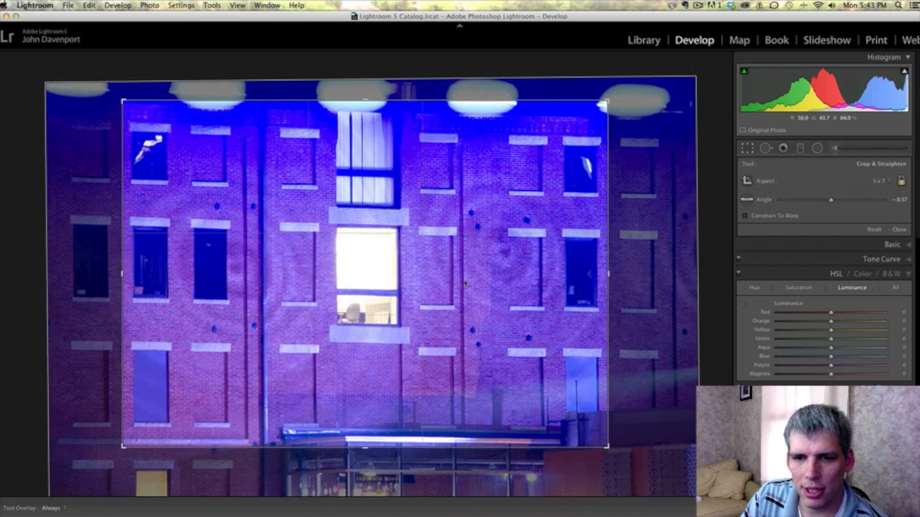
drag(366, 100, 366, 105)
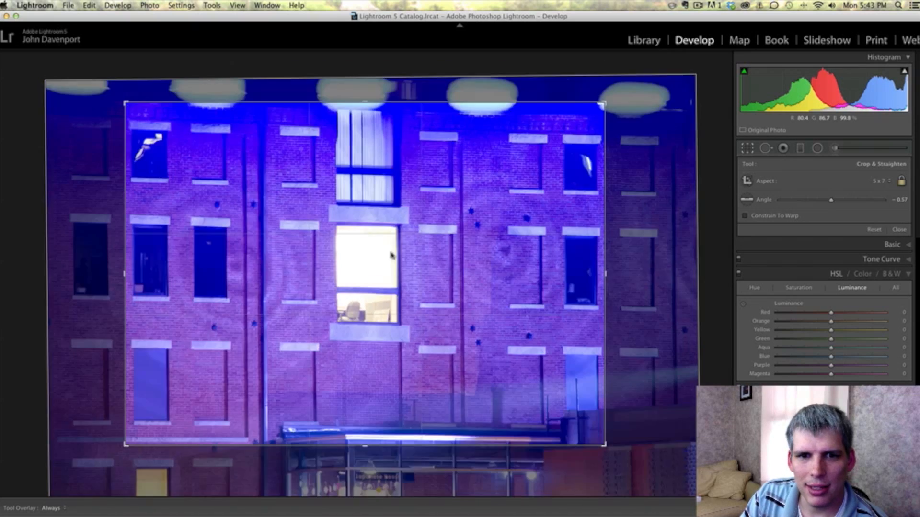
drag(387, 252, 389, 241)
key(Return)
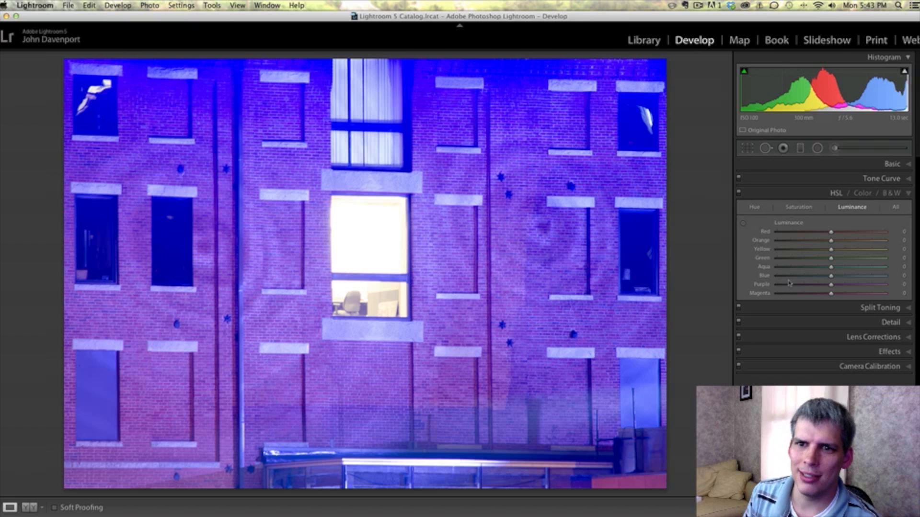
- Convert the photo to black and white, setting Blue to -28 and Purple to -15 in the mix
click(770, 149)
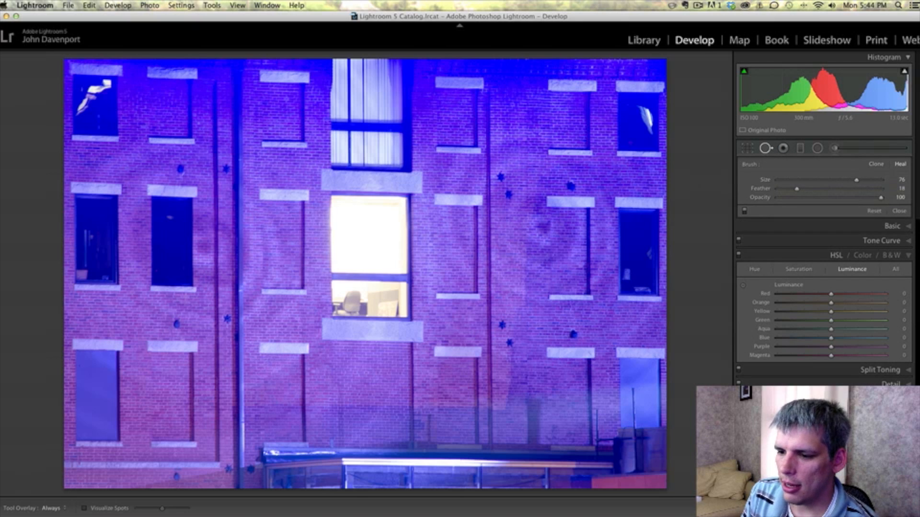
click(890, 255)
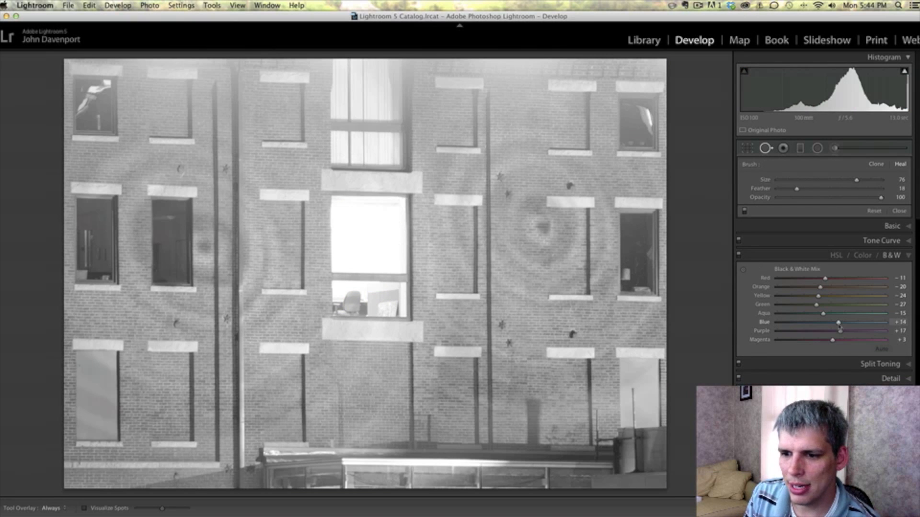
drag(838, 322, 810, 326)
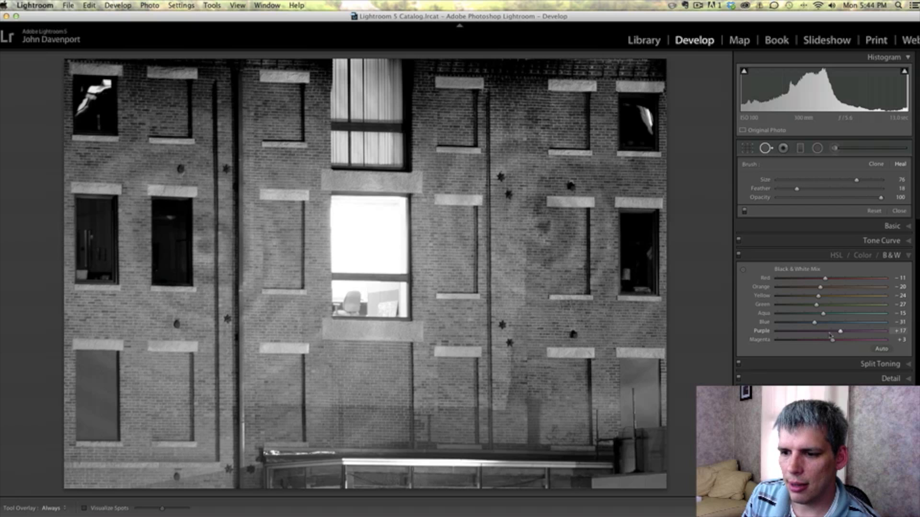
drag(831, 337, 816, 327)
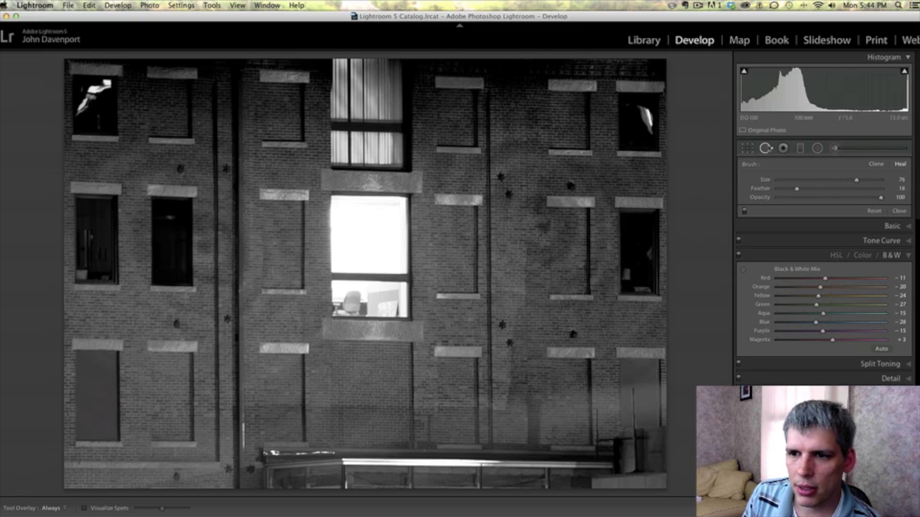
- With the Spot Removal brush in Clone mode, cover the top row's leftmost dark window using the neighbouring bricked-up window as source
click(766, 148)
click(766, 149)
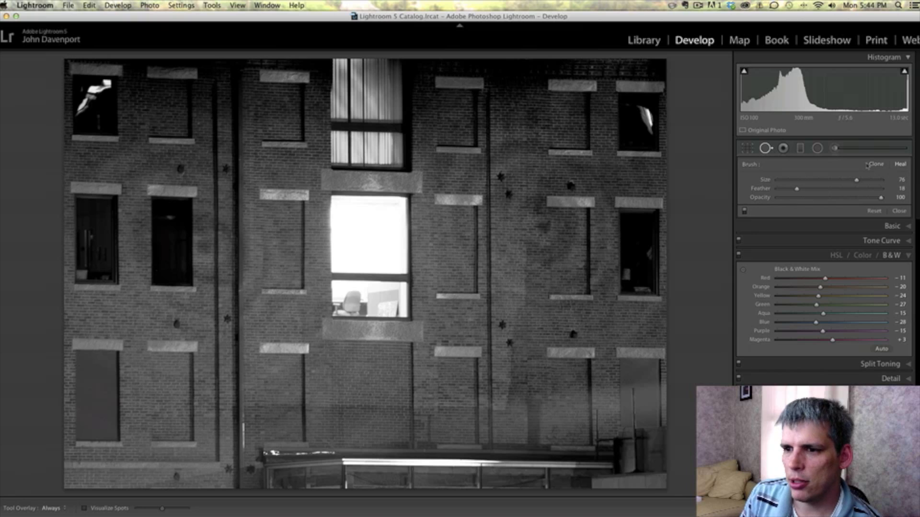
click(899, 164)
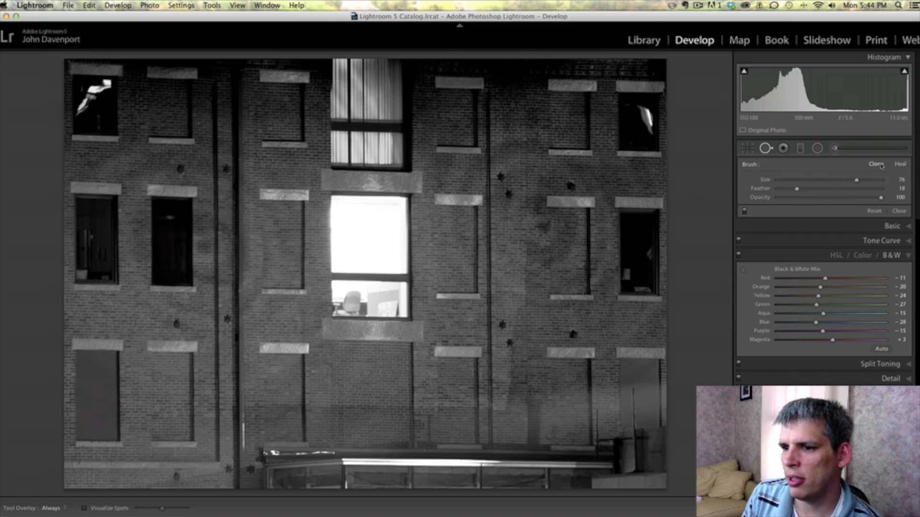
click(897, 166)
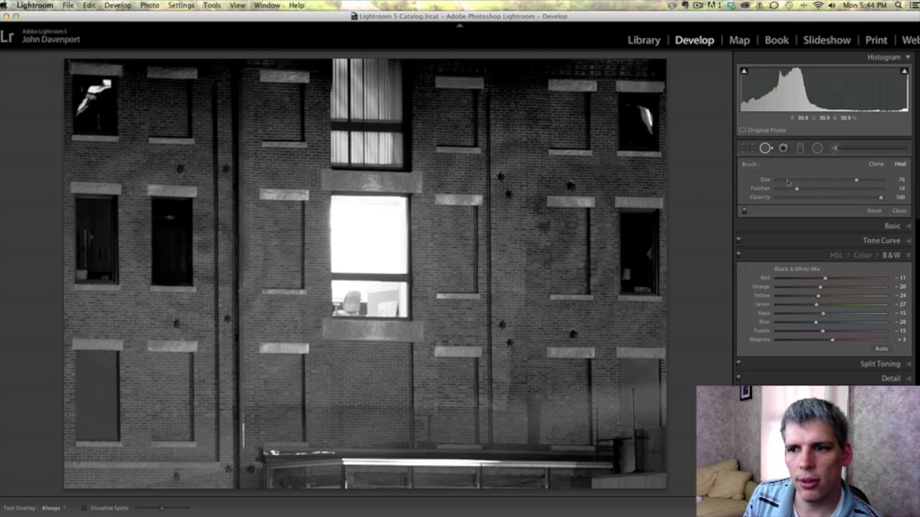
click(875, 164)
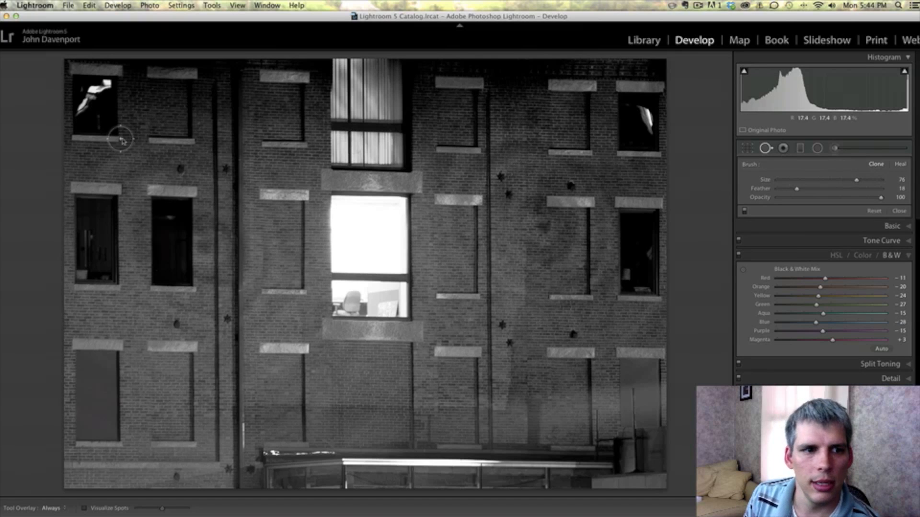
mouse_move(120, 139)
mouse_down()
mouse_move(117, 73)
mouse_move(71, 72)
mouse_move(76, 141)
mouse_move(96, 127)
mouse_move(107, 85)
mouse_move(92, 100)
mouse_move(94, 139)
mouse_move(107, 139)
mouse_up()
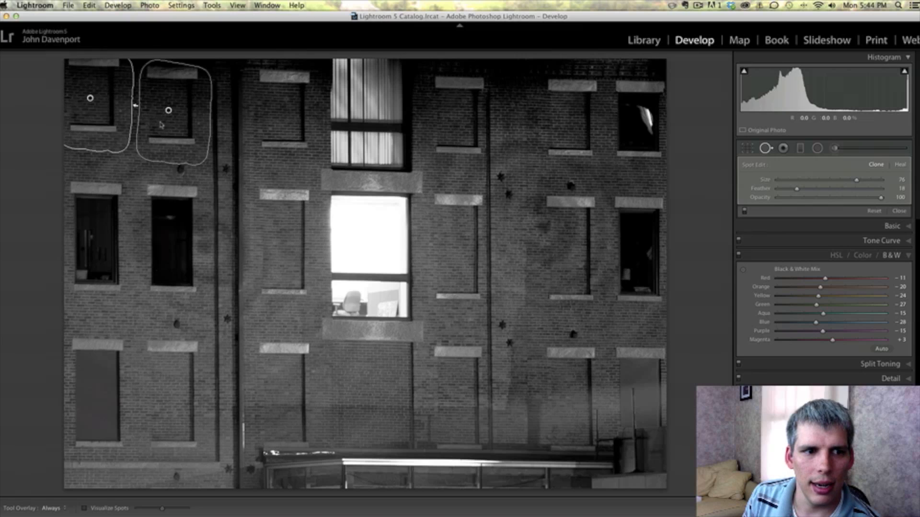
mouse_move(165, 139)
mouse_down()
mouse_move(164, 125)
mouse_move(164, 134)
mouse_up()
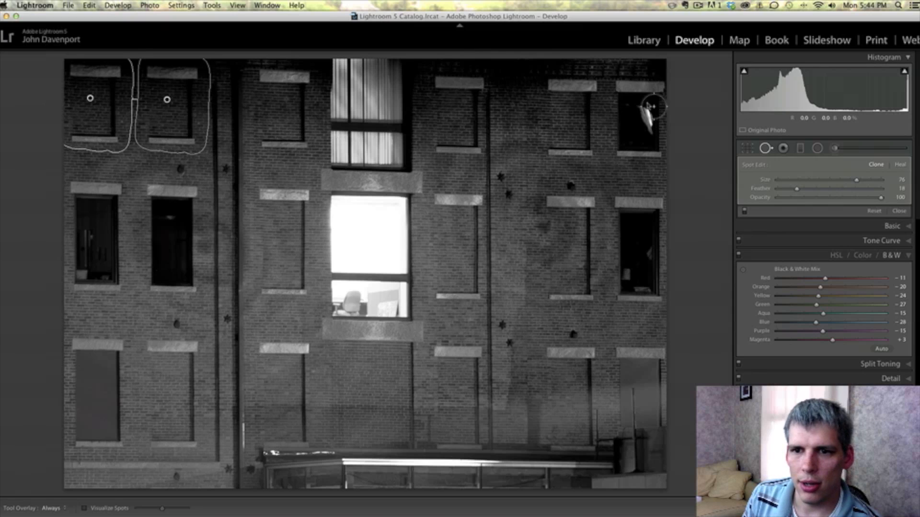
- Clone the adjacent bricked-up window over the dark window at the right end of the top row
mouse_move(622, 78)
mouse_down()
mouse_move(621, 141)
mouse_move(647, 151)
mouse_move(660, 134)
mouse_move(650, 94)
mouse_move(639, 88)
mouse_move(648, 139)
mouse_up()
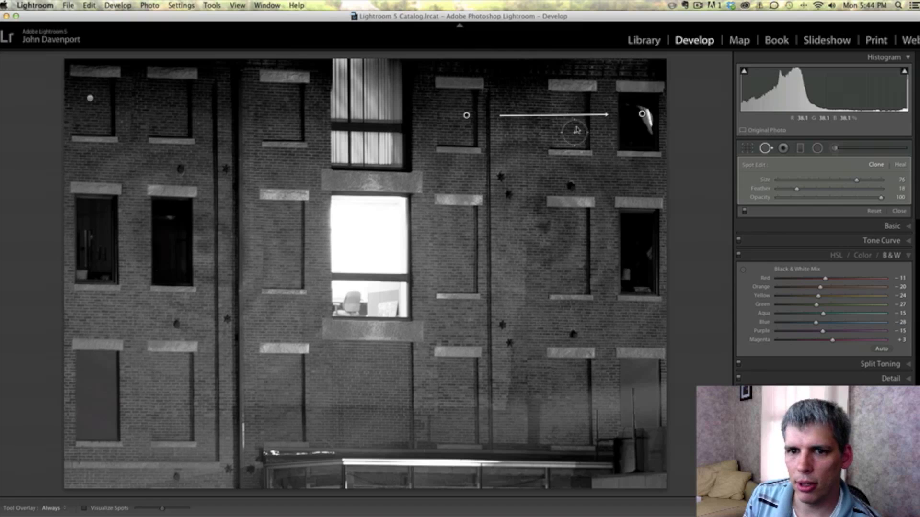
drag(479, 142, 591, 141)
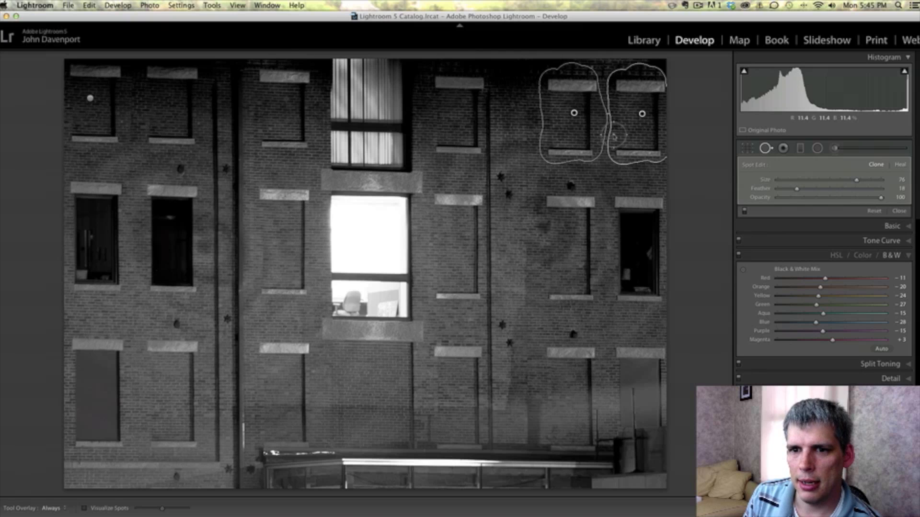
click(766, 148)
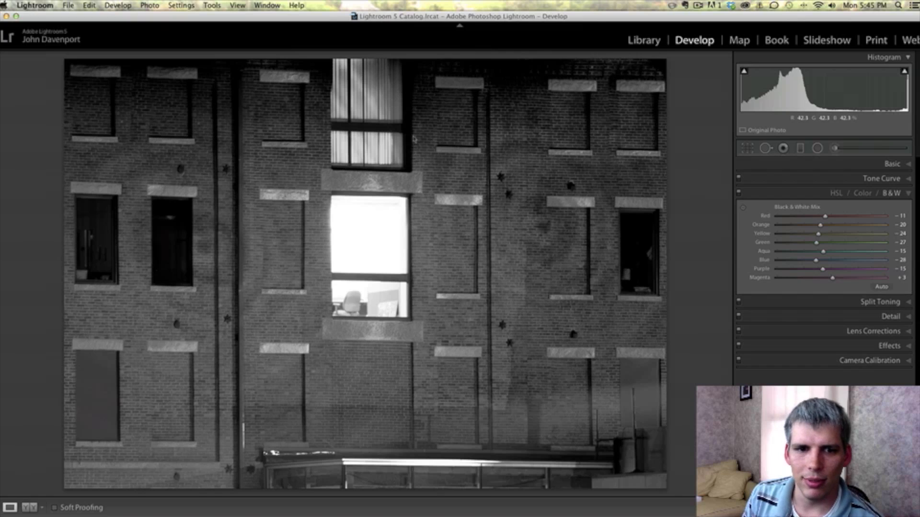
- Try to cover the curtained window above the lit one with brick wall cloned from below the lit window
click(765, 148)
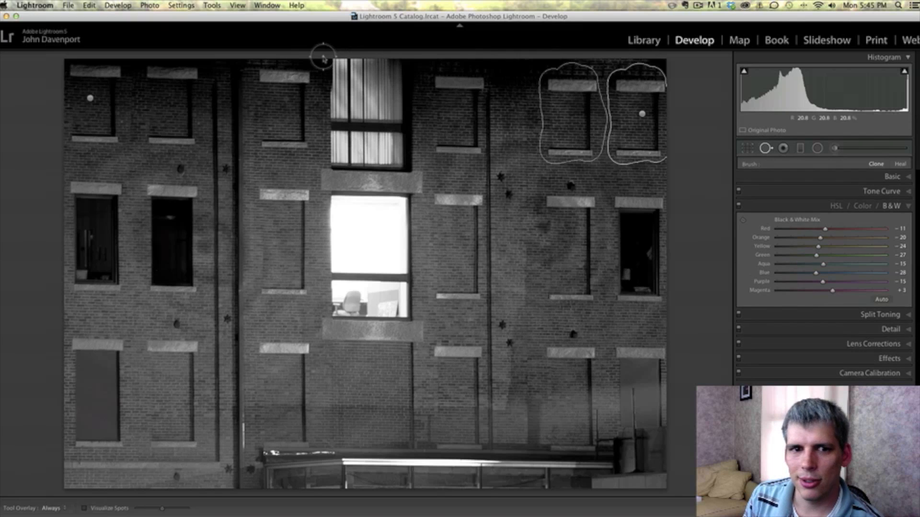
mouse_move(333, 67)
mouse_down()
mouse_move(409, 65)
mouse_move(410, 160)
mouse_move(336, 157)
mouse_move(331, 75)
mouse_move(391, 83)
mouse_move(393, 138)
mouse_move(347, 135)
mouse_move(357, 95)
mouse_move(377, 106)
mouse_move(378, 129)
mouse_move(361, 122)
mouse_move(371, 98)
mouse_up()
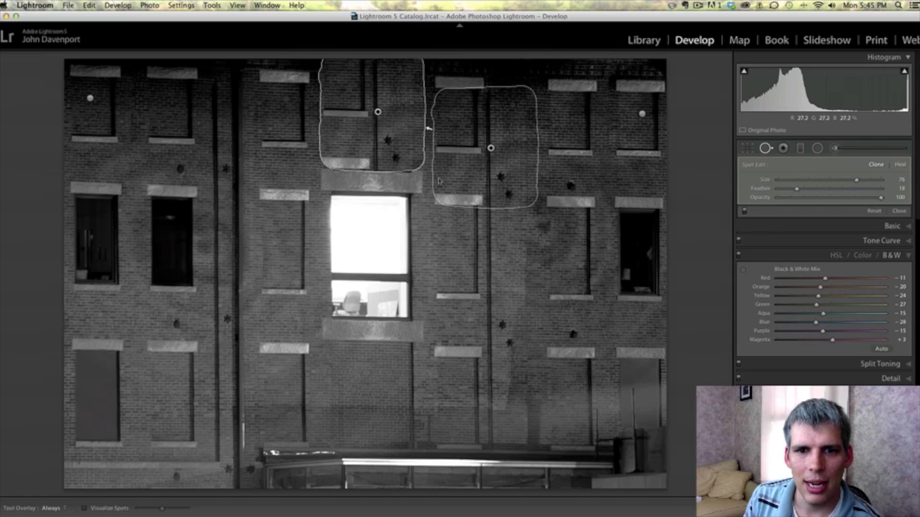
drag(469, 194, 360, 427)
drag(360, 430, 358, 432)
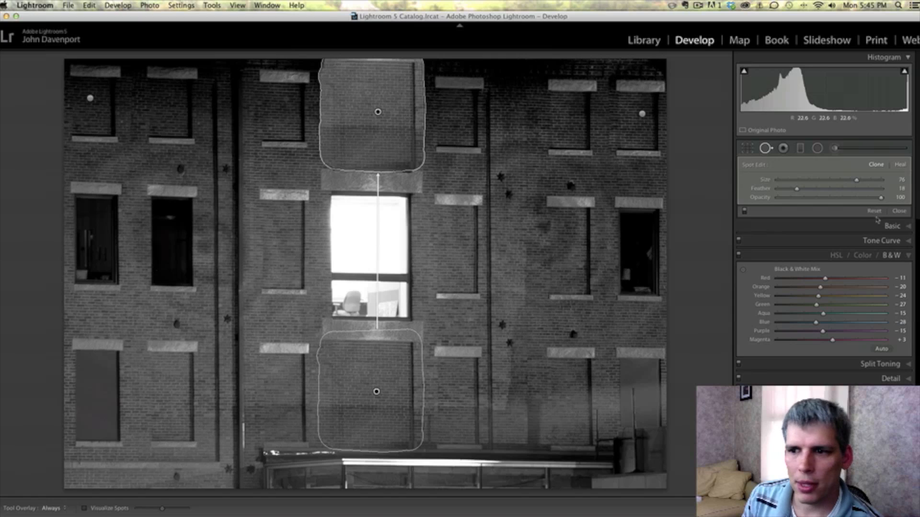
- Switch the patch over the curtained window to Heal, preview it without the overlays, and delete the patch
click(900, 165)
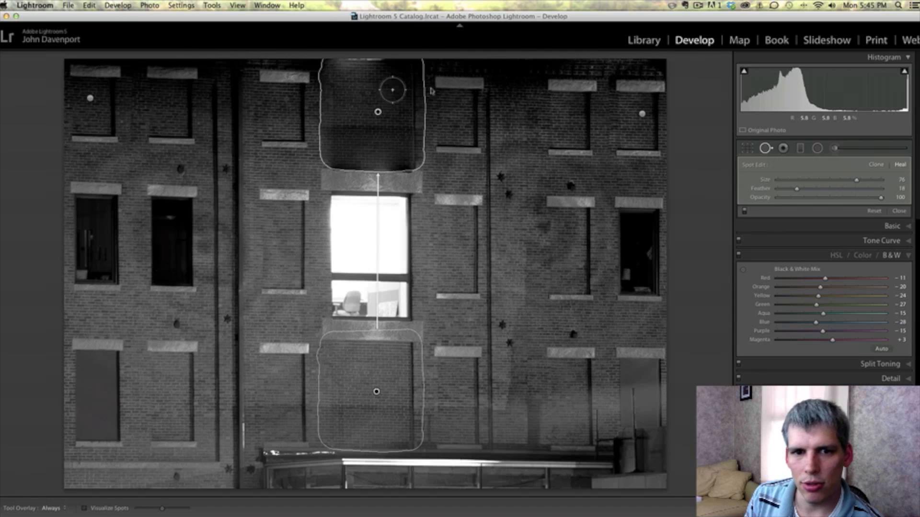
click(765, 148)
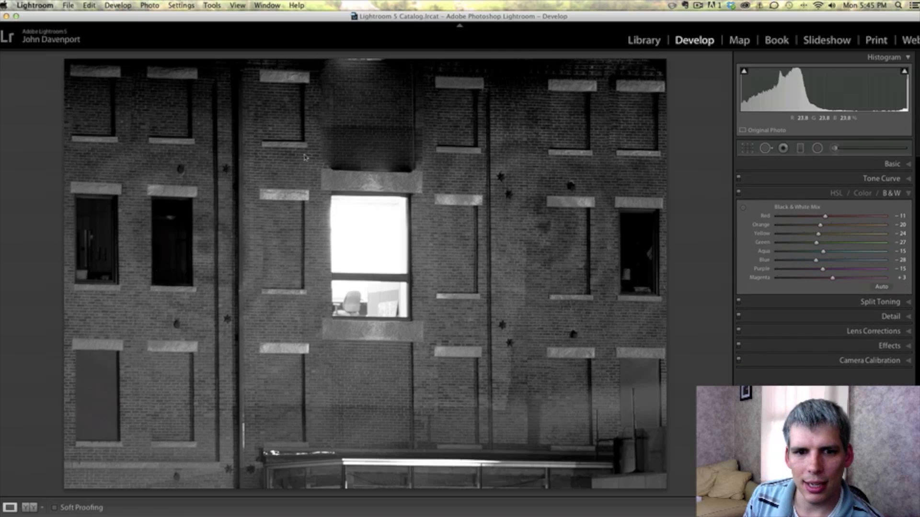
click(765, 149)
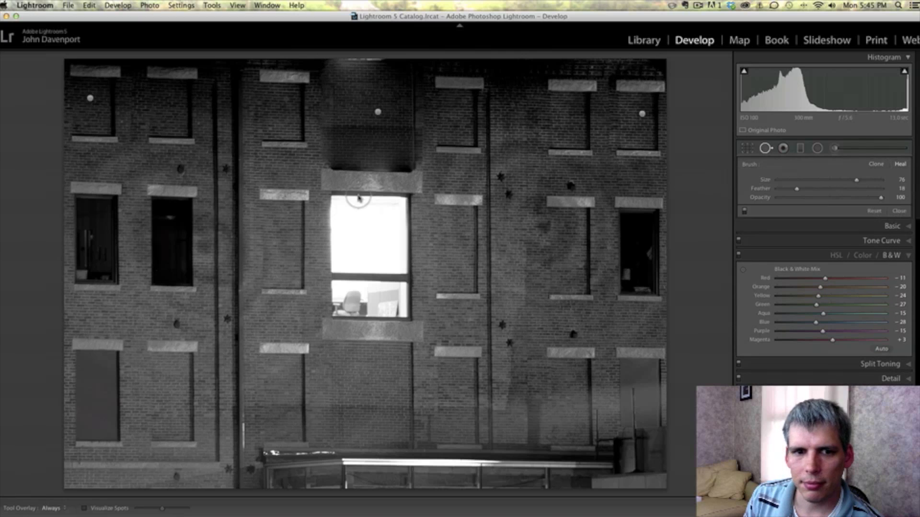
click(383, 112)
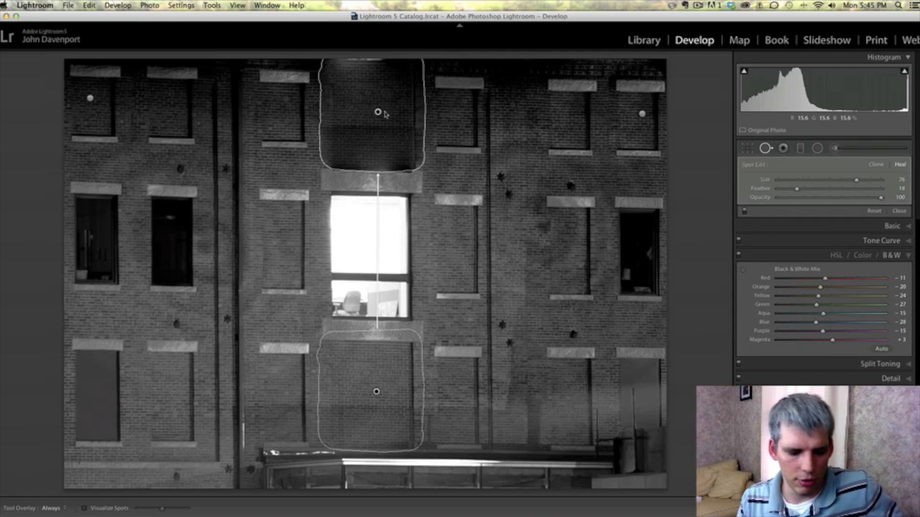
key(Delete)
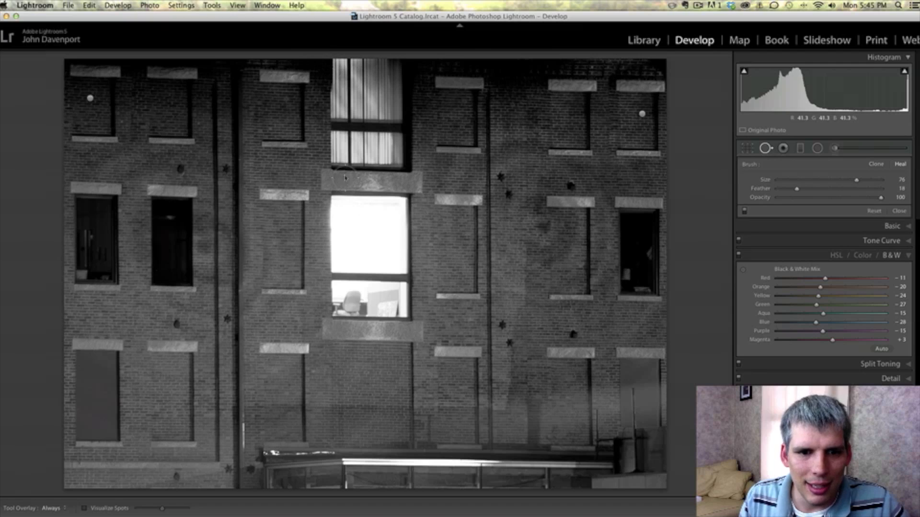
- Heal over the curtained window above the lit one using brick wall from below the lit window, and preview it without overlays
mouse_move(326, 158)
mouse_down()
mouse_move(411, 169)
mouse_move(401, 65)
mouse_move(327, 69)
mouse_move(325, 150)
mouse_move(399, 151)
mouse_move(398, 77)
mouse_move(341, 72)
mouse_move(337, 139)
mouse_move(391, 139)
mouse_move(394, 115)
mouse_move(392, 86)
mouse_move(338, 83)
mouse_move(350, 104)
mouse_move(349, 134)
mouse_move(384, 123)
mouse_move(386, 99)
mouse_move(359, 96)
mouse_move(358, 121)
mouse_move(372, 119)
mouse_move(369, 99)
mouse_move(389, 99)
mouse_up()
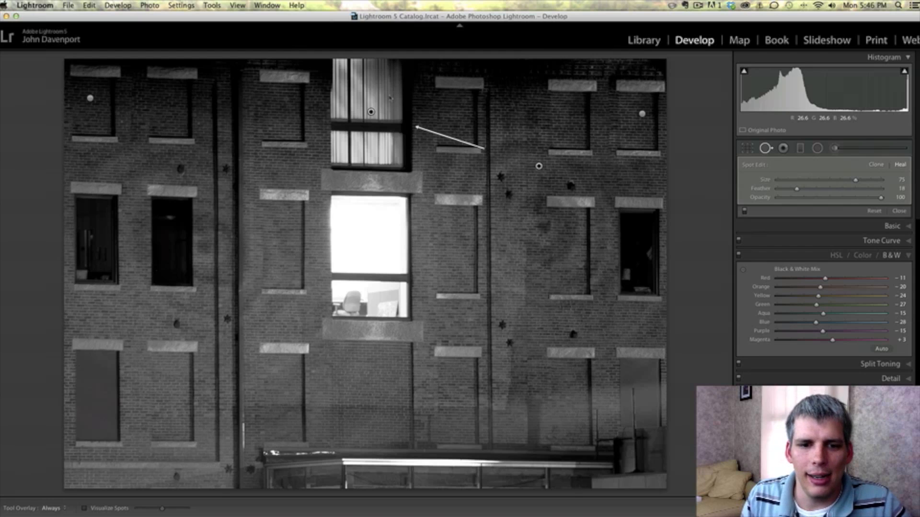
mouse_move(526, 211)
mouse_down()
mouse_move(417, 306)
mouse_move(353, 434)
mouse_up()
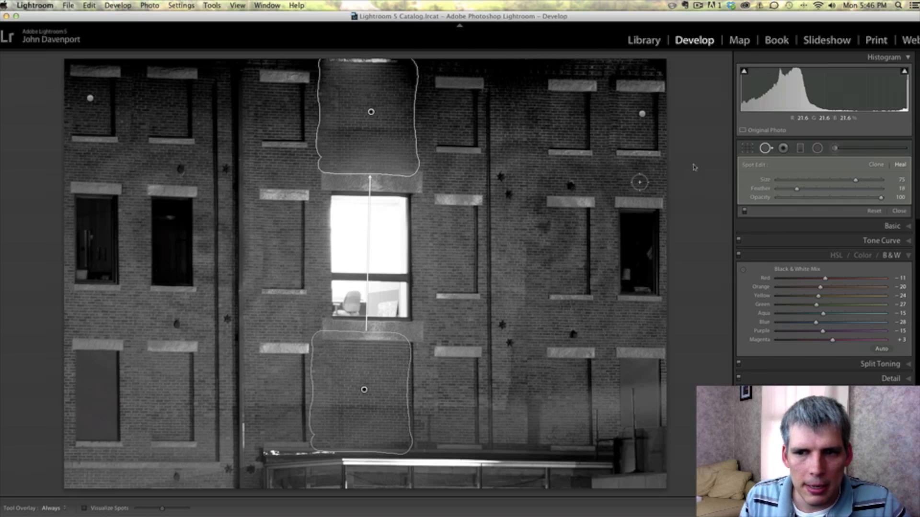
click(766, 148)
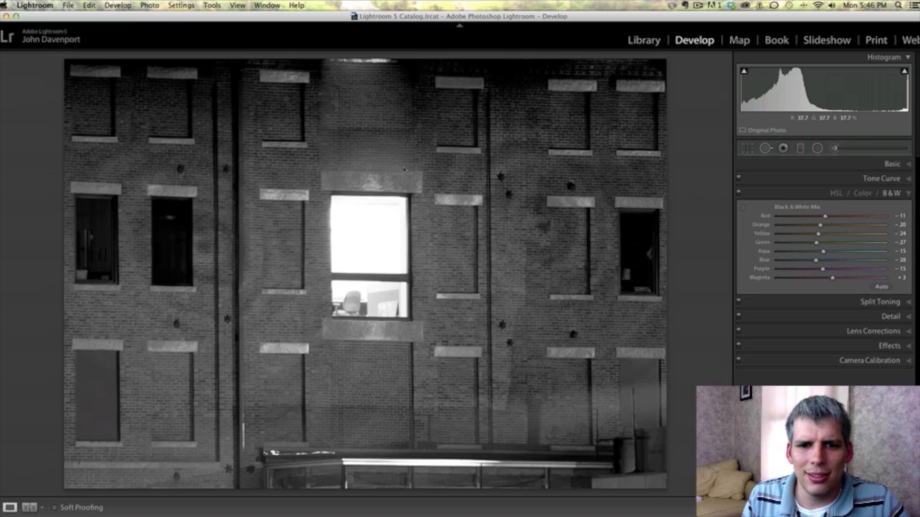
- Patch the bright strip along the photo's top edge above the lit window with adjacent dark brick and switch the patch to Clone
click(765, 148)
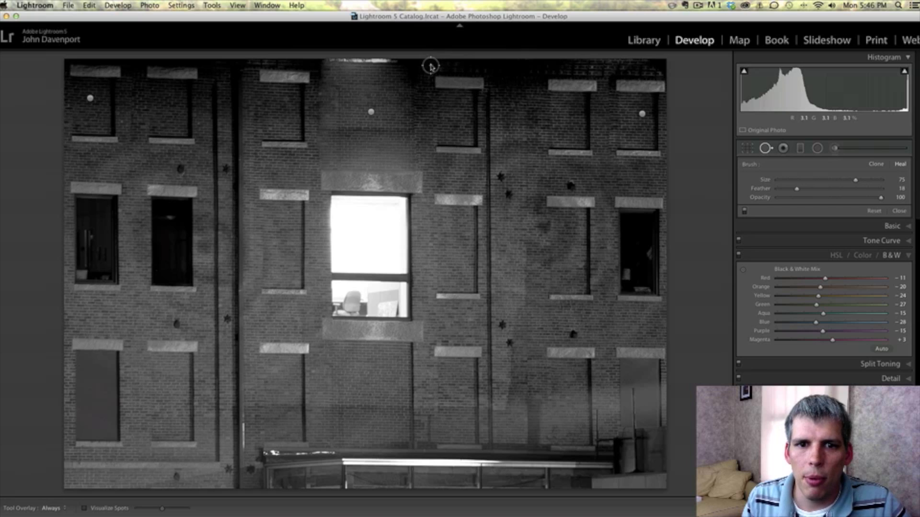
mouse_move(427, 64)
mouse_down()
mouse_move(490, 65)
mouse_move(343, 69)
mouse_up()
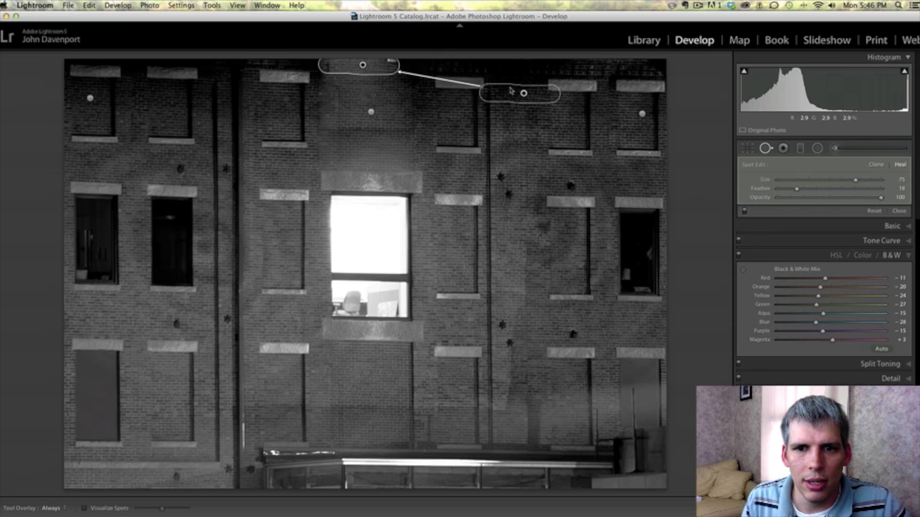
mouse_move(510, 94)
mouse_down()
mouse_move(510, 79)
mouse_move(484, 67)
mouse_move(440, 68)
mouse_move(448, 66)
mouse_up()
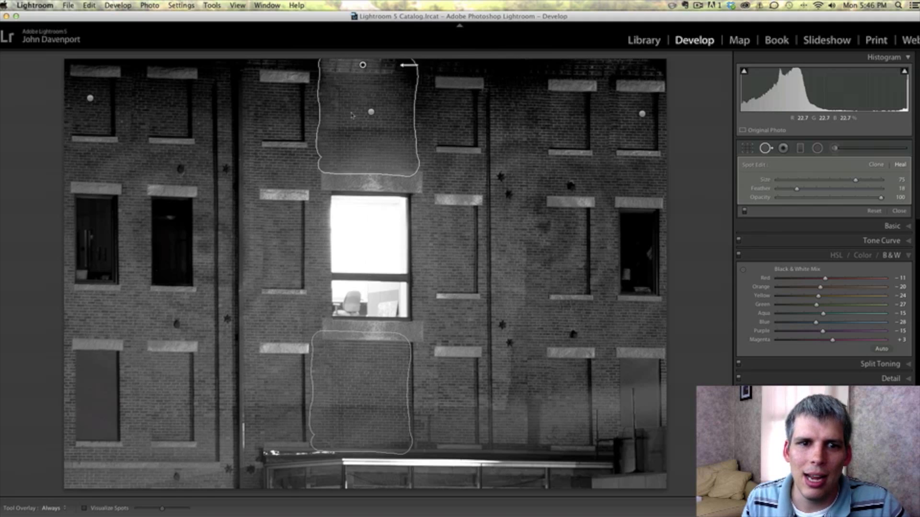
click(875, 165)
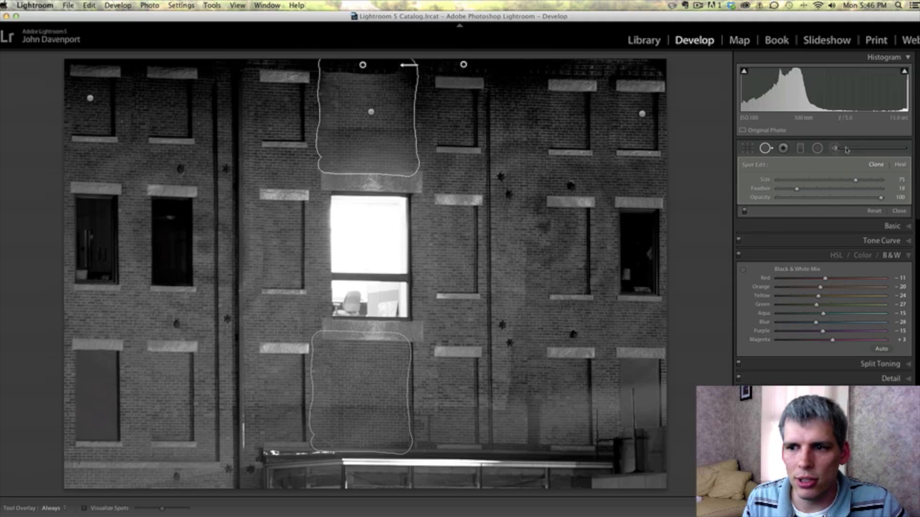
click(765, 149)
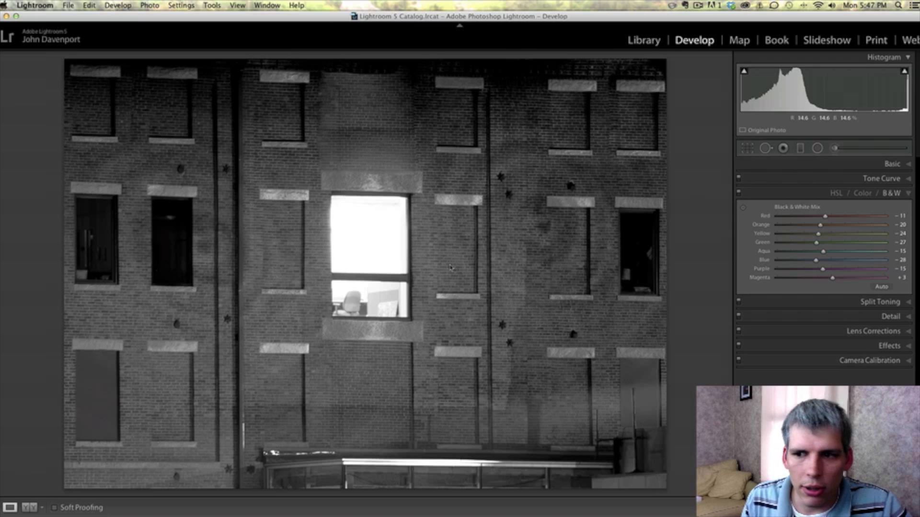
- Heal over the middle row's leftmost dark window using the same row's second bricked-up window from the right as source
key(q)
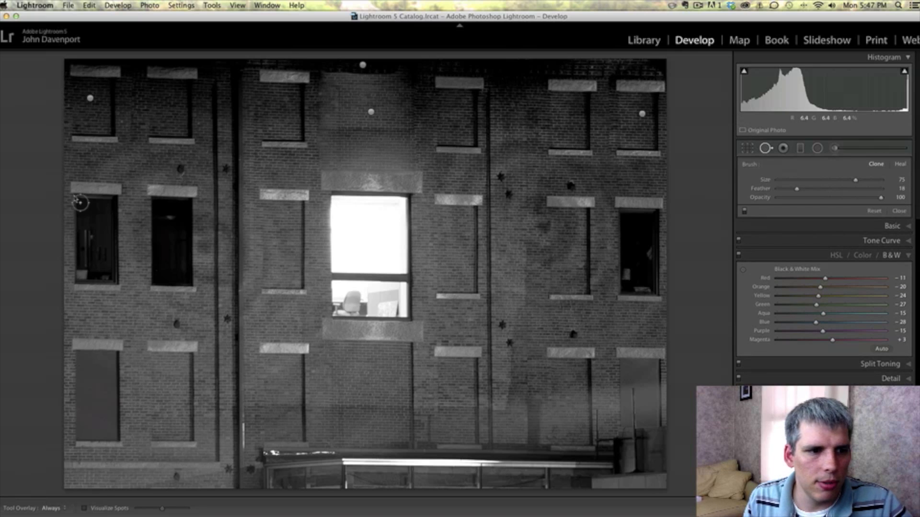
mouse_move(70, 185)
mouse_down()
mouse_move(118, 189)
mouse_move(121, 288)
mouse_move(86, 287)
mouse_move(74, 274)
mouse_move(76, 193)
mouse_move(99, 196)
mouse_move(92, 275)
mouse_move(86, 245)
mouse_move(86, 206)
mouse_move(107, 236)
mouse_move(110, 283)
mouse_up()
mouse_move(175, 236)
mouse_down()
mouse_move(575, 241)
mouse_move(596, 268)
mouse_move(571, 279)
mouse_up()
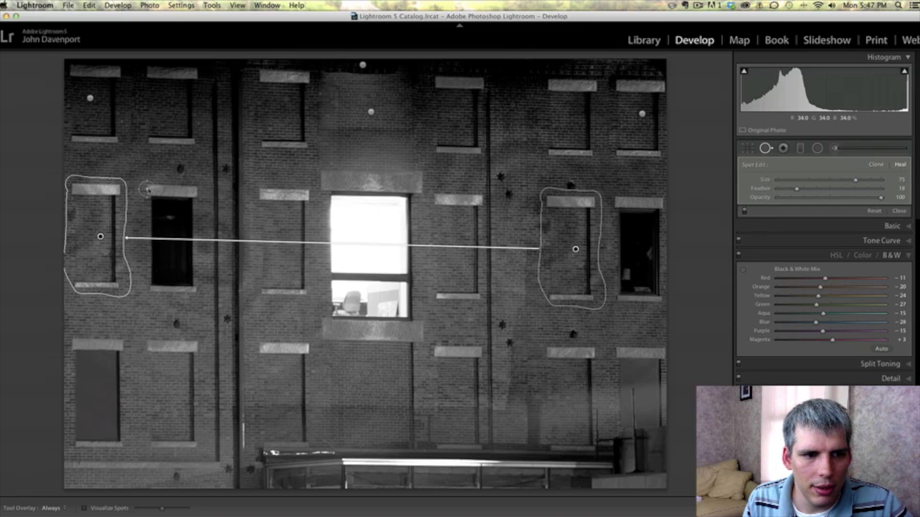
- Heal over the middle row's second dark window with the same right-hand bricked-up window as source, and preview the photo without overlays
mouse_move(149, 189)
mouse_down()
mouse_move(194, 190)
mouse_move(198, 275)
mouse_move(188, 293)
mouse_move(155, 288)
mouse_move(148, 277)
mouse_move(147, 210)
mouse_move(156, 200)
mouse_move(189, 202)
mouse_move(184, 279)
mouse_move(160, 270)
mouse_move(158, 215)
mouse_move(174, 213)
mouse_move(182, 226)
mouse_move(173, 267)
mouse_move(182, 228)
mouse_up()
mouse_move(196, 396)
mouse_down()
mouse_move(669, 243)
mouse_move(578, 233)
mouse_move(590, 230)
mouse_up()
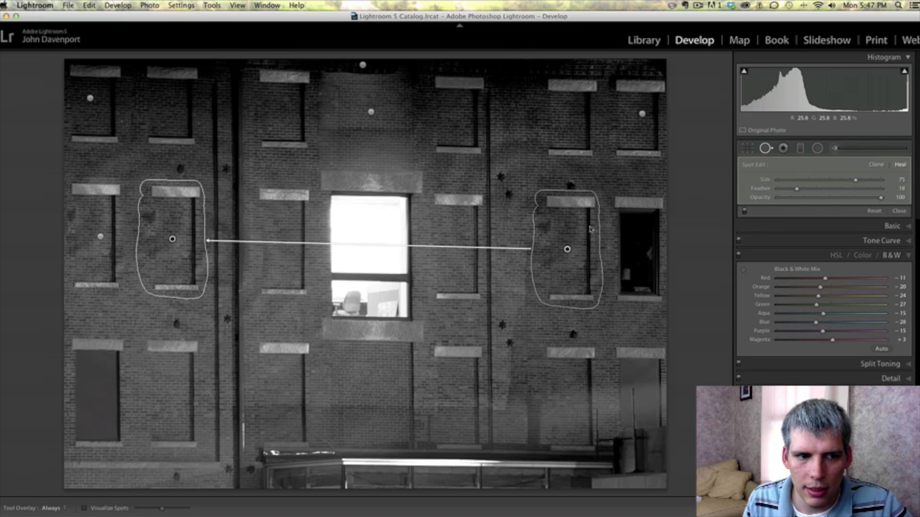
click(766, 150)
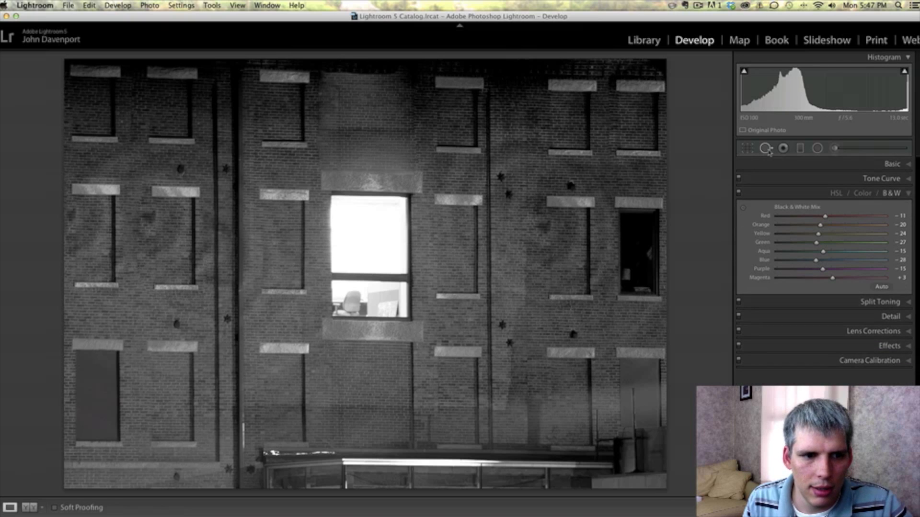
- Heal over the dark window at the right end of the middle row using the neighbouring bricked-up window as source
click(766, 150)
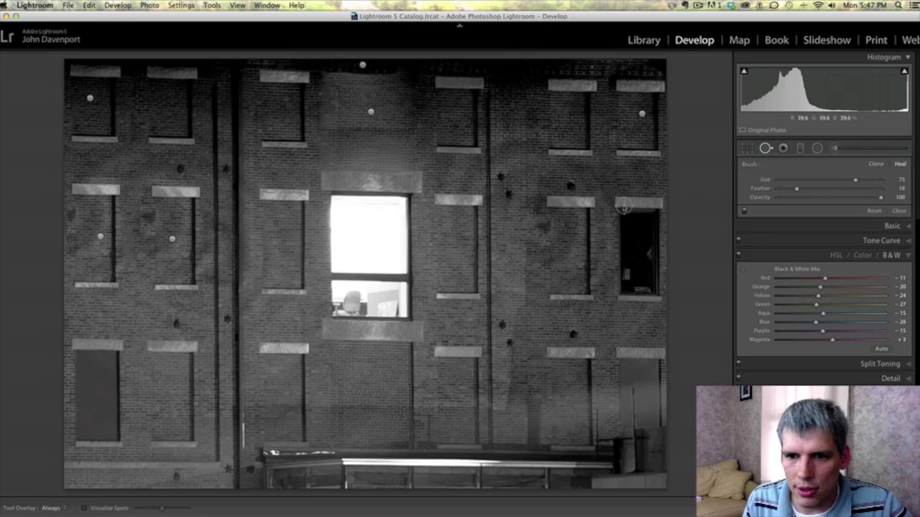
mouse_move(620, 203)
mouse_down()
mouse_move(658, 211)
mouse_move(658, 297)
mouse_move(618, 294)
mouse_move(615, 229)
mouse_move(640, 215)
mouse_move(649, 274)
mouse_move(641, 291)
mouse_move(628, 259)
mouse_move(638, 221)
mouse_up()
mouse_move(581, 281)
mouse_down()
mouse_move(578, 301)
mouse_move(579, 290)
mouse_up()
click(765, 148)
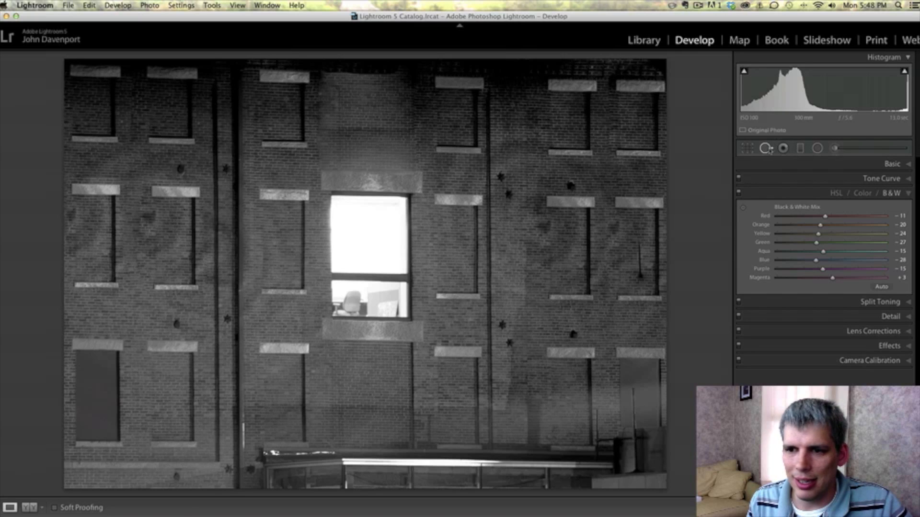
- With a size 77 Heal brush, cover the photo's lower-right corner and roof using the middle-row bricked-up windows right of the lit one
key(q)
scroll(499, 445, up, 2)
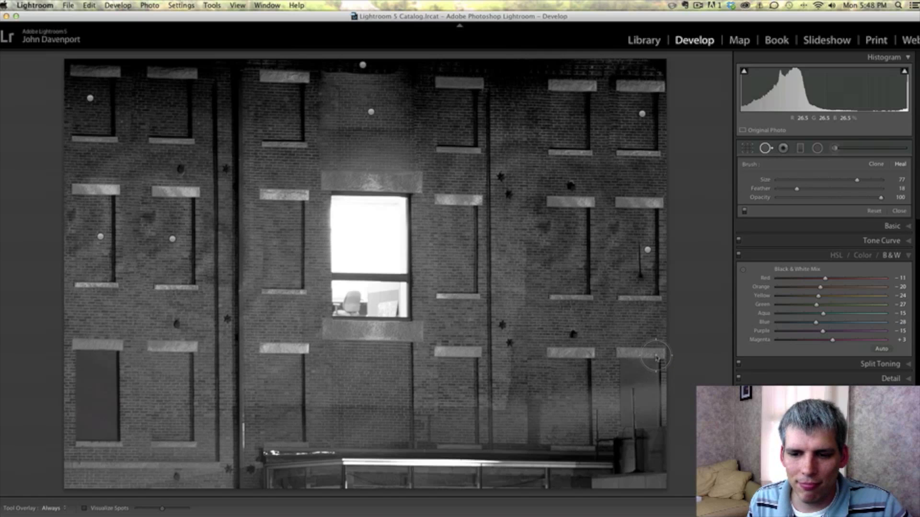
mouse_move(655, 357)
mouse_down()
mouse_move(663, 483)
mouse_move(441, 475)
mouse_move(445, 418)
mouse_up()
mouse_move(443, 358)
mouse_down()
mouse_move(653, 354)
mouse_move(647, 445)
mouse_move(596, 468)
mouse_move(488, 473)
mouse_move(470, 434)
mouse_move(470, 374)
mouse_move(622, 374)
mouse_move(626, 427)
mouse_move(562, 460)
mouse_move(491, 435)
mouse_move(503, 397)
mouse_move(611, 392)
mouse_move(590, 440)
mouse_move(506, 433)
mouse_move(590, 416)
mouse_move(529, 430)
mouse_up()
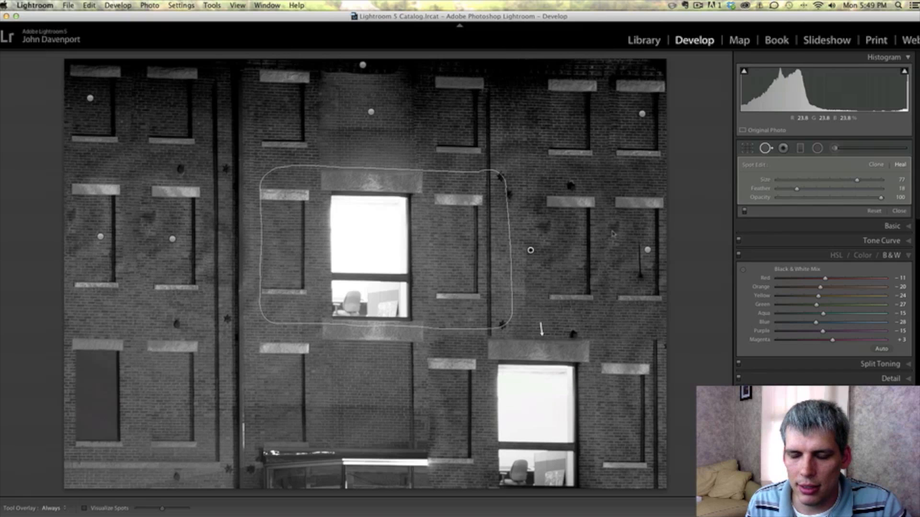
key(slash)
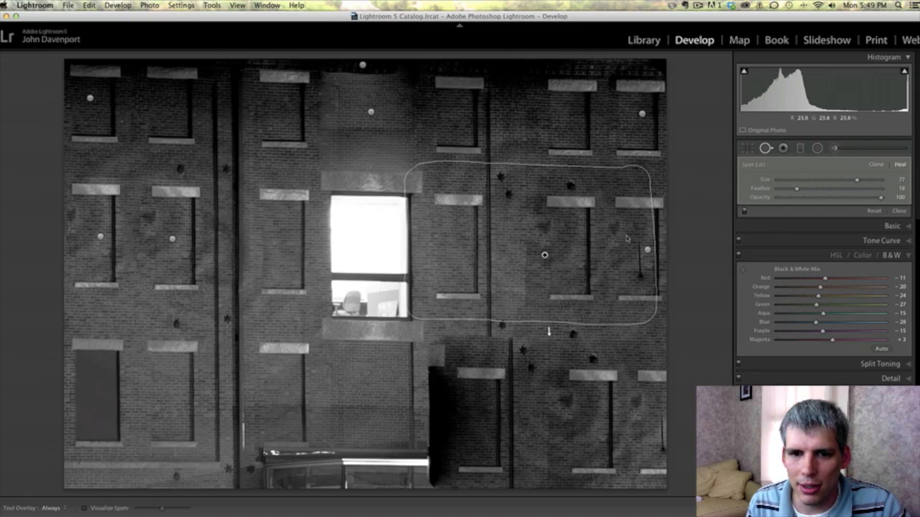
key(slash)
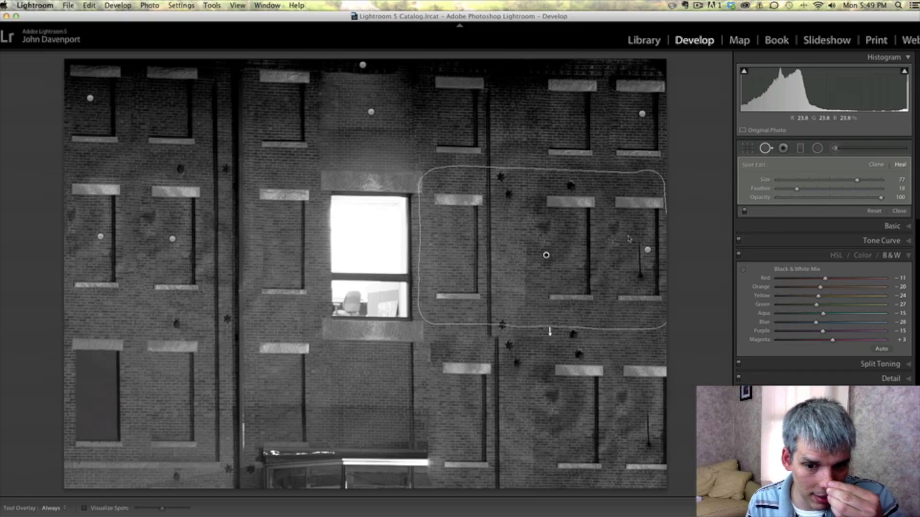
drag(628, 239, 631, 241)
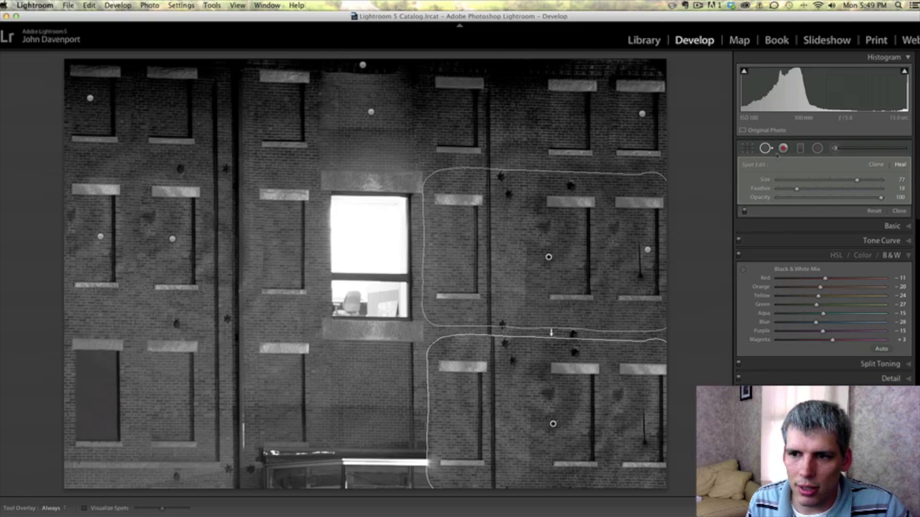
click(766, 148)
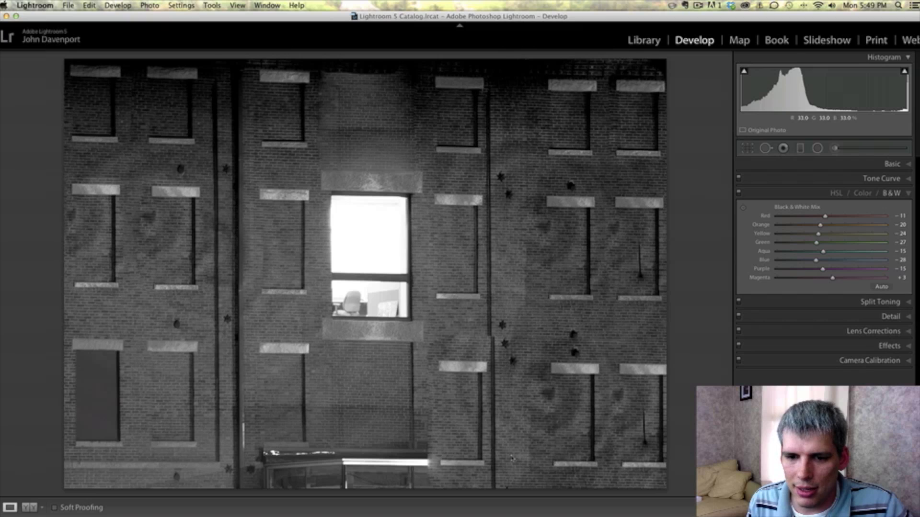
- Fine-tune the source of the lower-right patch to line up its windows and drainpipe with the wall above, then preview without overlays
click(765, 149)
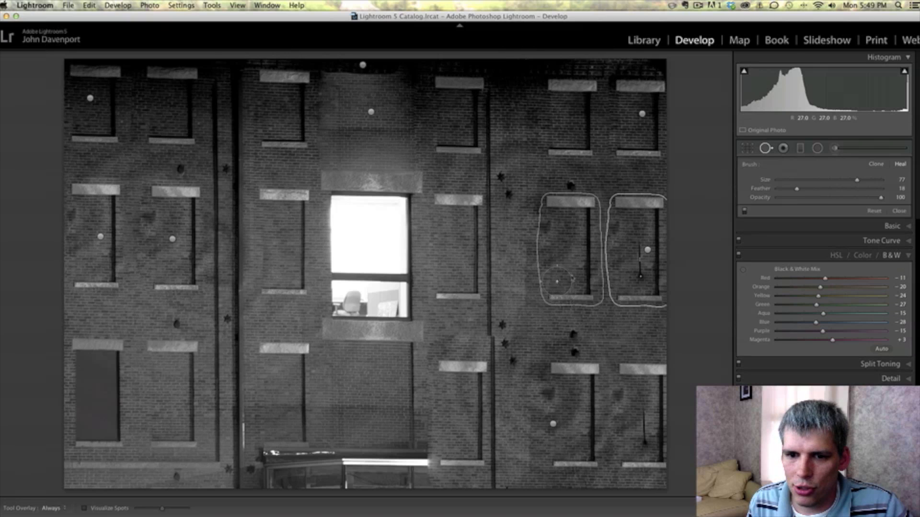
click(553, 424)
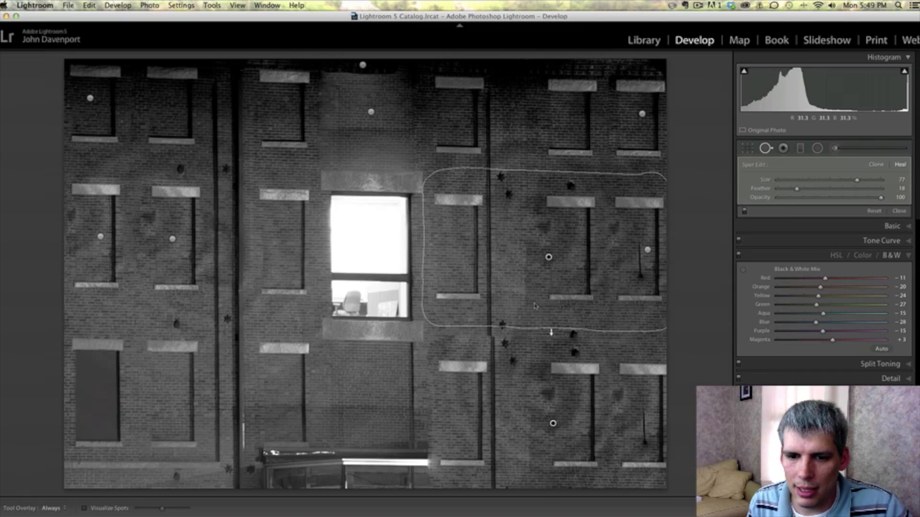
drag(521, 280, 520, 279)
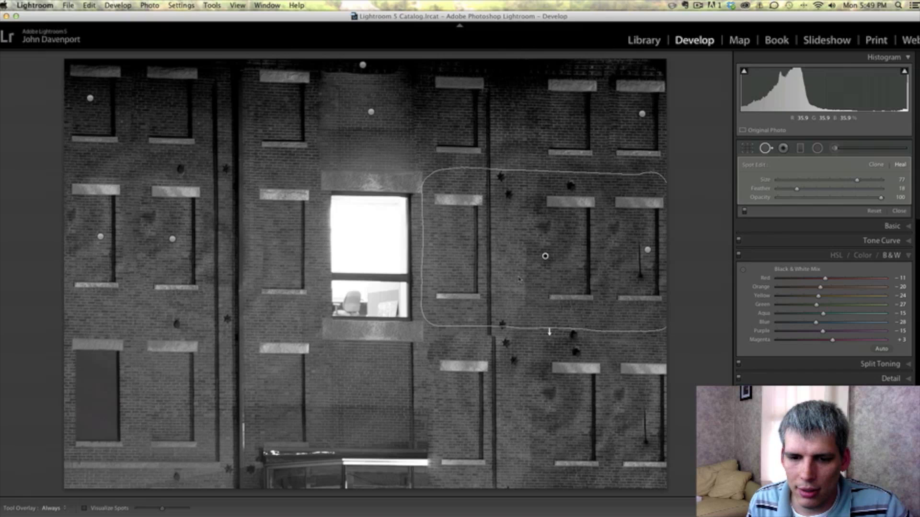
drag(518, 278, 531, 277)
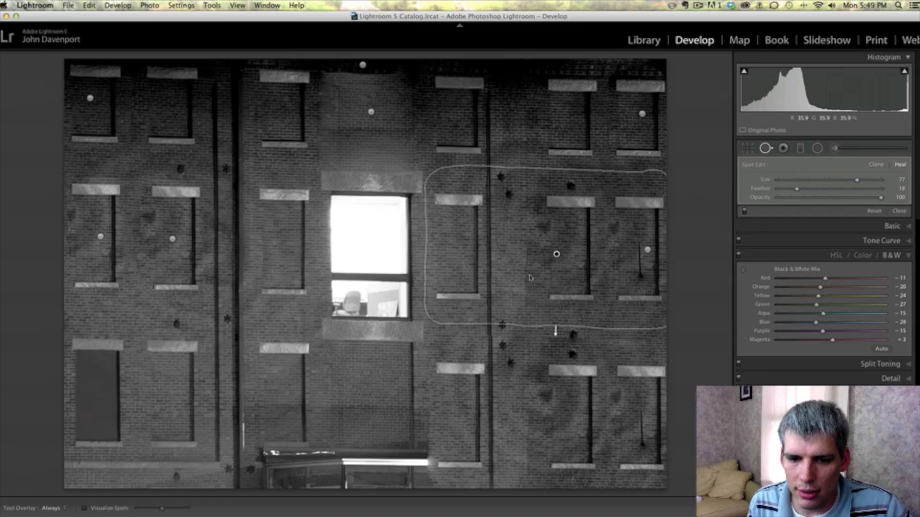
drag(530, 278, 527, 280)
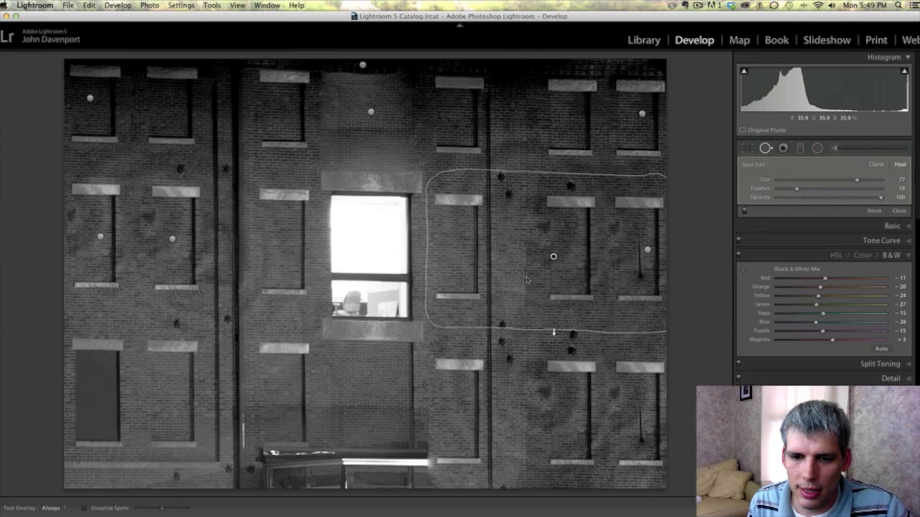
key(q)
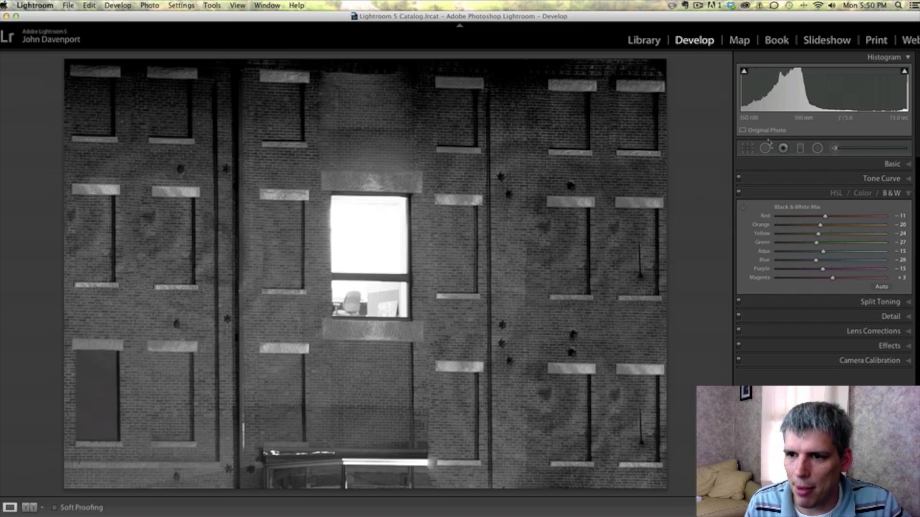
- Try to heal over the remaining roof below the lit window from different wall areas, then delete the patch
key(q)
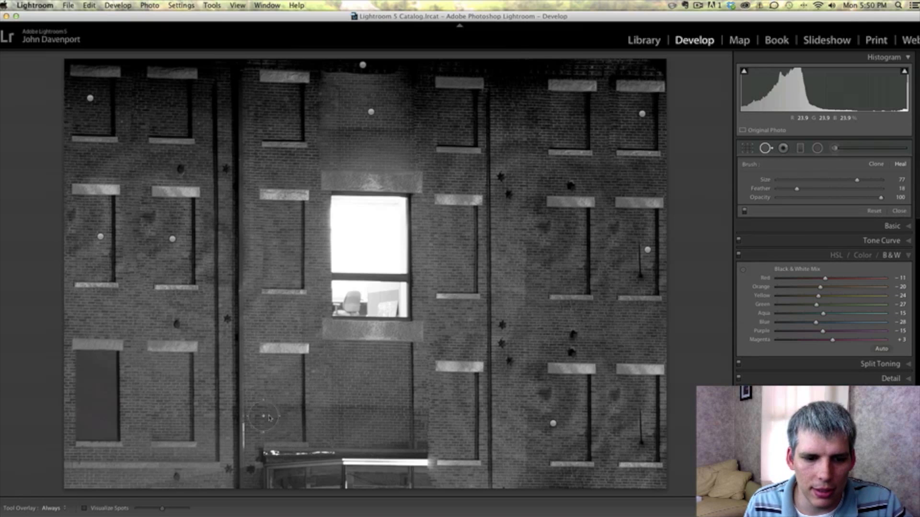
mouse_move(269, 411)
mouse_down()
mouse_move(268, 479)
mouse_move(422, 489)
mouse_move(426, 482)
mouse_move(424, 414)
mouse_move(282, 404)
mouse_move(283, 466)
mouse_move(398, 469)
mouse_move(407, 458)
mouse_move(403, 440)
mouse_move(387, 434)
mouse_move(308, 426)
mouse_move(305, 438)
mouse_move(409, 460)
mouse_up()
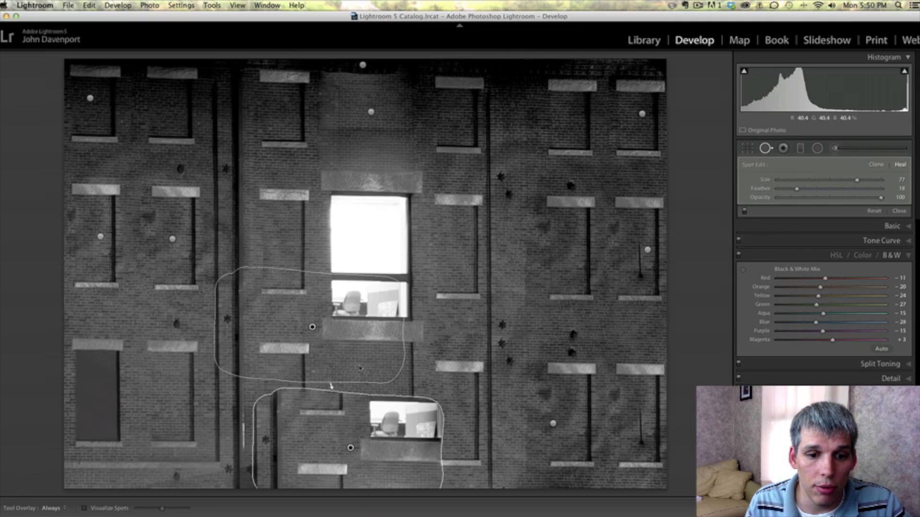
mouse_move(361, 368)
mouse_down()
mouse_move(460, 335)
mouse_move(594, 311)
mouse_move(332, 122)
mouse_move(358, 160)
mouse_move(411, 177)
mouse_move(402, 174)
mouse_up()
key(Delete)
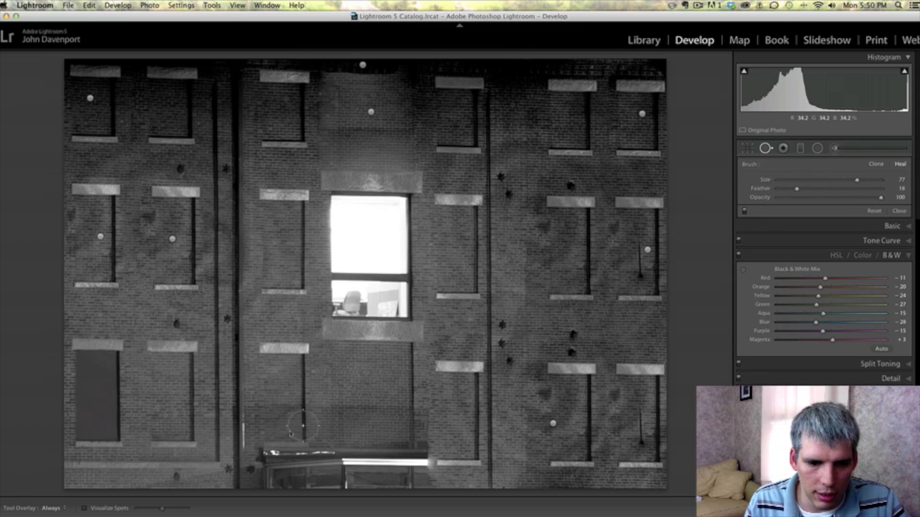
- Heal over the remaining roof at the photo's lower edge using the brick band directly above the lit window as source
mouse_move(265, 476)
mouse_down()
mouse_move(421, 485)
mouse_move(424, 459)
mouse_move(264, 454)
mouse_move(265, 489)
mouse_up()
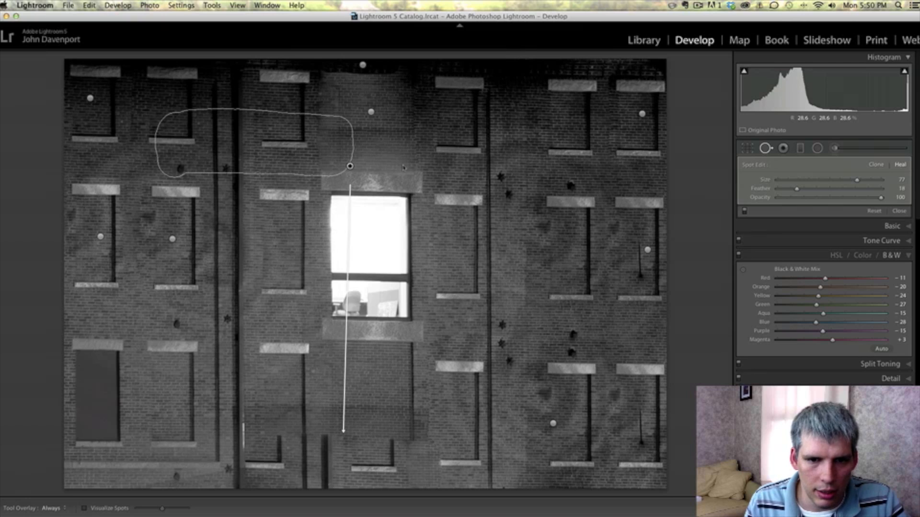
mouse_move(292, 163)
mouse_down()
mouse_move(400, 173)
mouse_move(392, 173)
mouse_up()
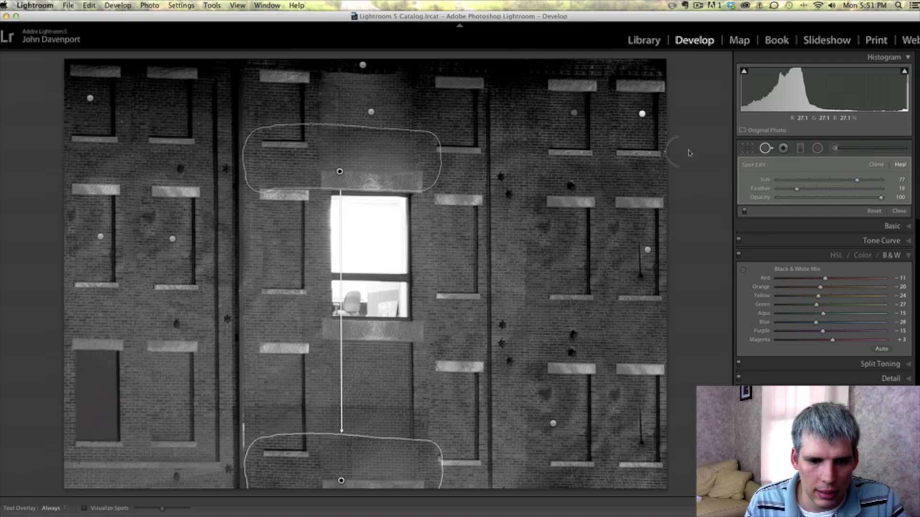
key(q)
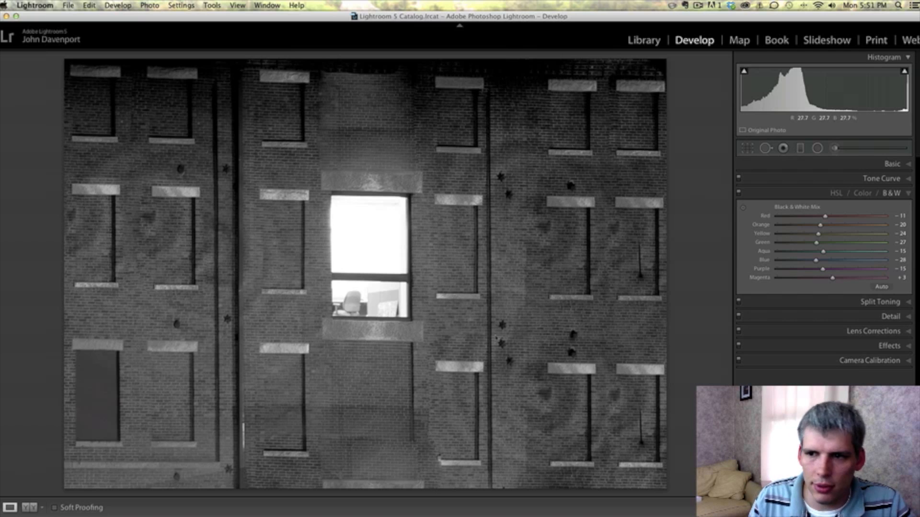
- Heal over the dark window in the photo's lower-left corner, using the bottom-row bricked-up window second from the right edge as source
click(764, 149)
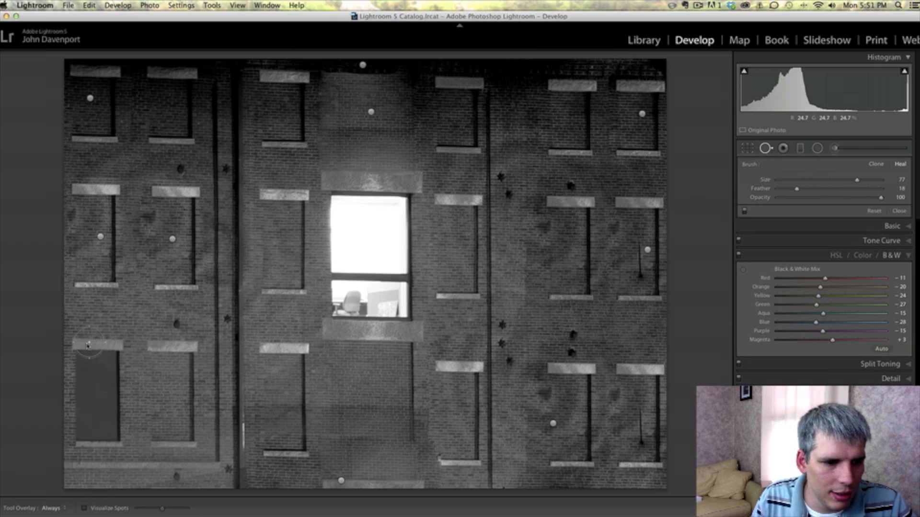
mouse_move(82, 345)
mouse_down()
mouse_move(79, 444)
mouse_move(123, 443)
mouse_move(127, 344)
mouse_move(113, 334)
mouse_move(103, 343)
mouse_move(101, 438)
mouse_up()
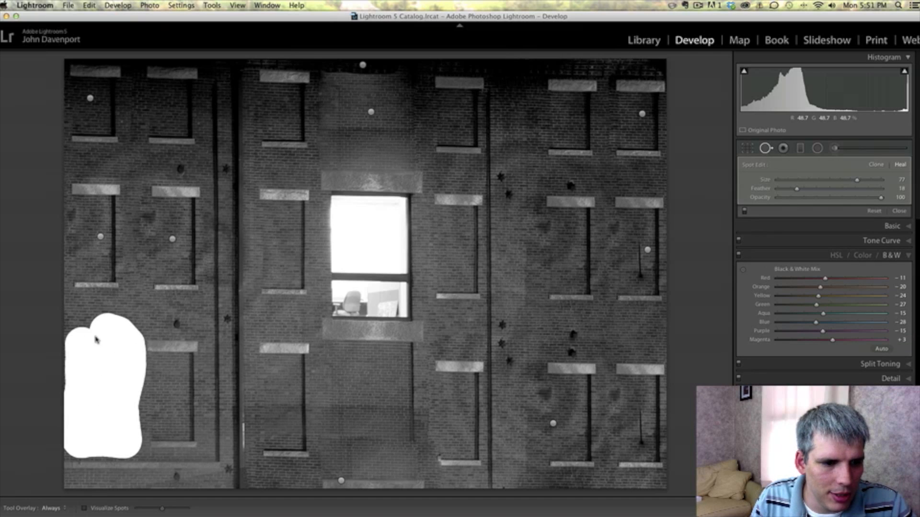
drag(96, 339, 78, 337)
drag(145, 327, 145, 327)
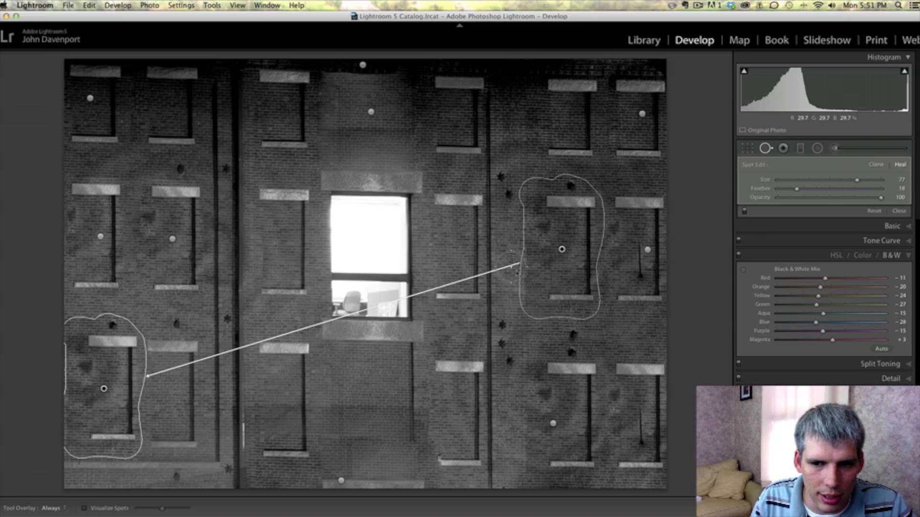
mouse_move(548, 289)
mouse_down()
mouse_move(594, 388)
mouse_move(563, 448)
mouse_move(556, 442)
mouse_up()
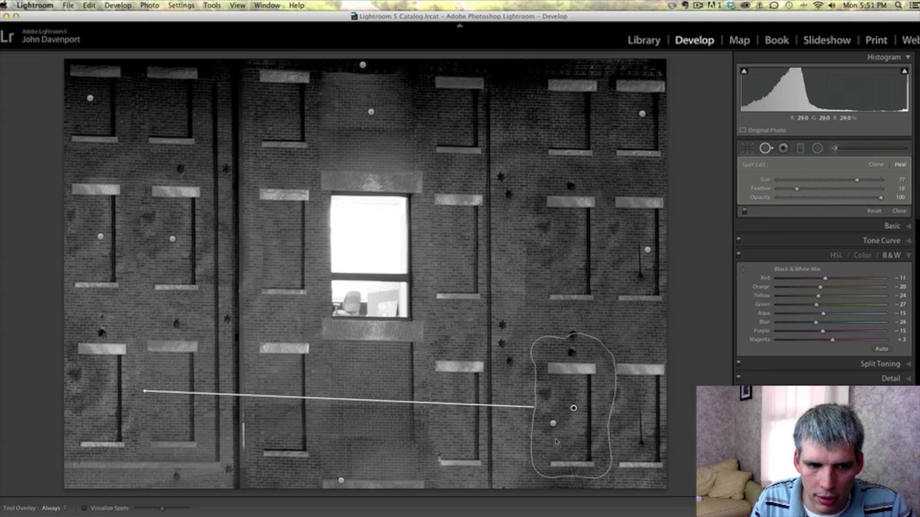
click(765, 149)
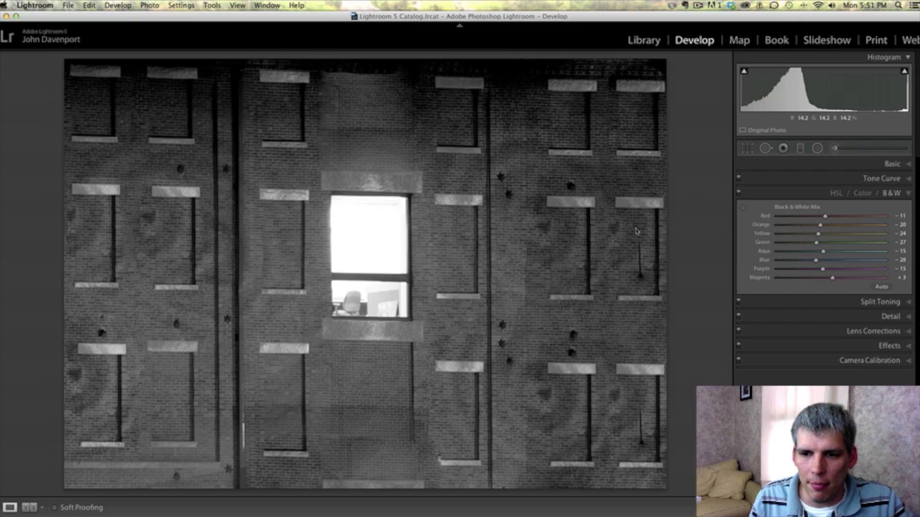
- Heal away the thin dark line in the middle-row window at the photo's right edge, using plain brick below it as source
click(765, 148)
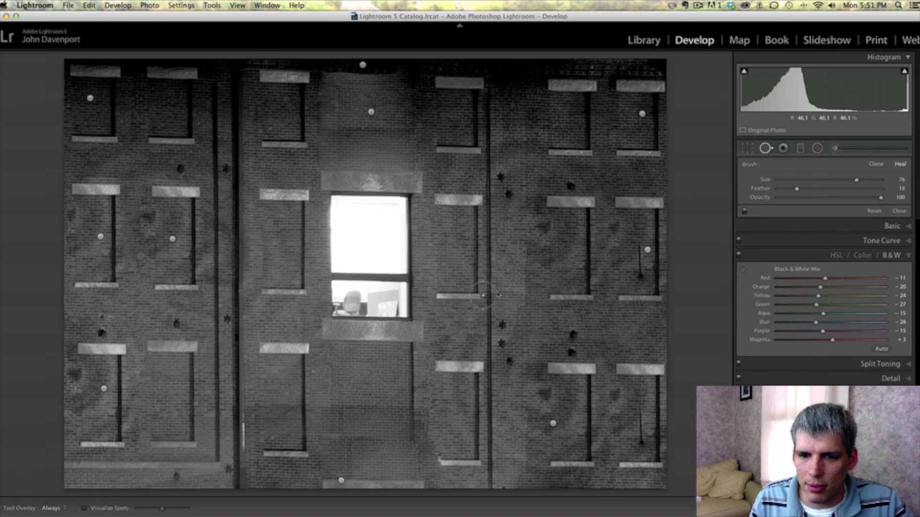
drag(641, 324, 644, 334)
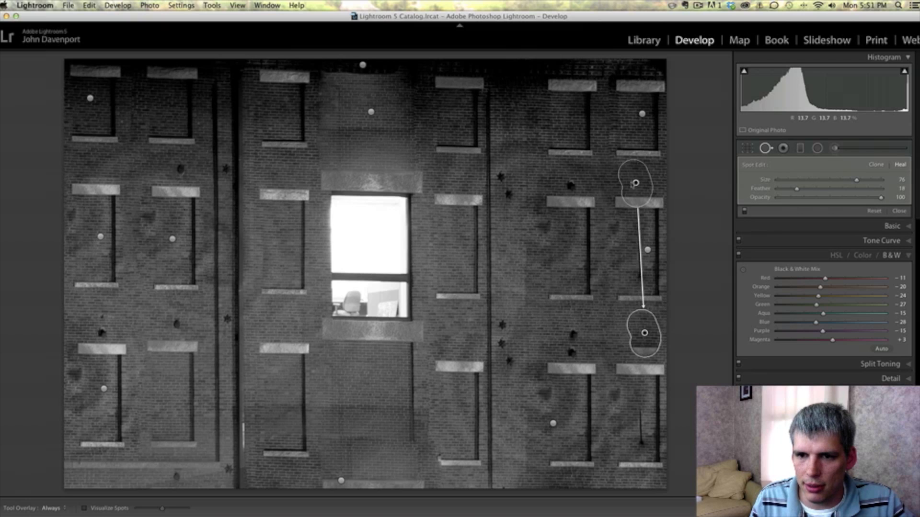
mouse_move(635, 183)
mouse_down()
mouse_move(626, 241)
mouse_move(577, 320)
mouse_move(609, 335)
mouse_move(639, 265)
mouse_move(654, 270)
mouse_move(629, 270)
mouse_up()
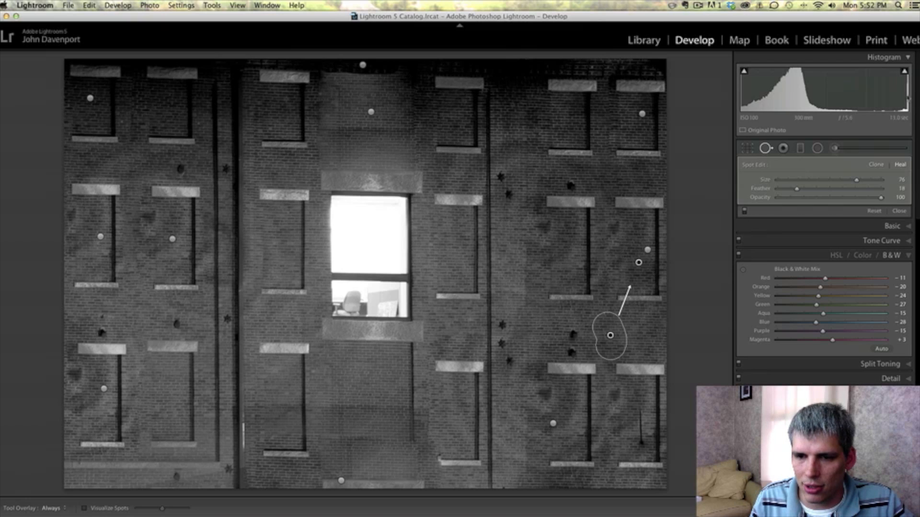
click(765, 149)
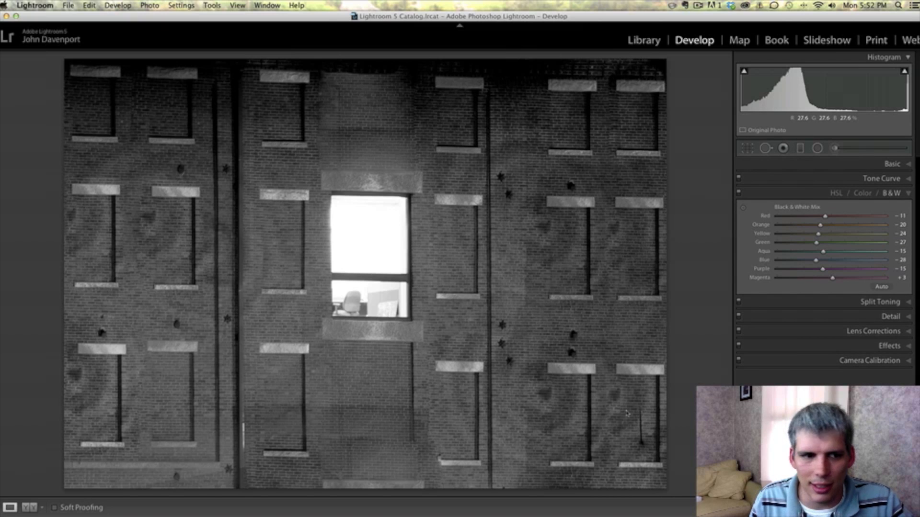
- Heal the dark smudge in the middle-row bricked-up window second from the right edge with a size 76 spot, adjusting its brick source
click(766, 148)
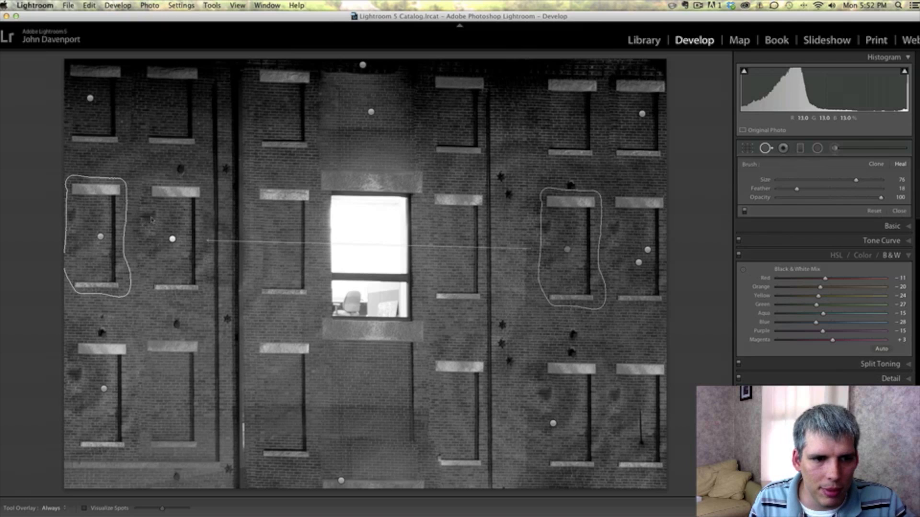
click(544, 226)
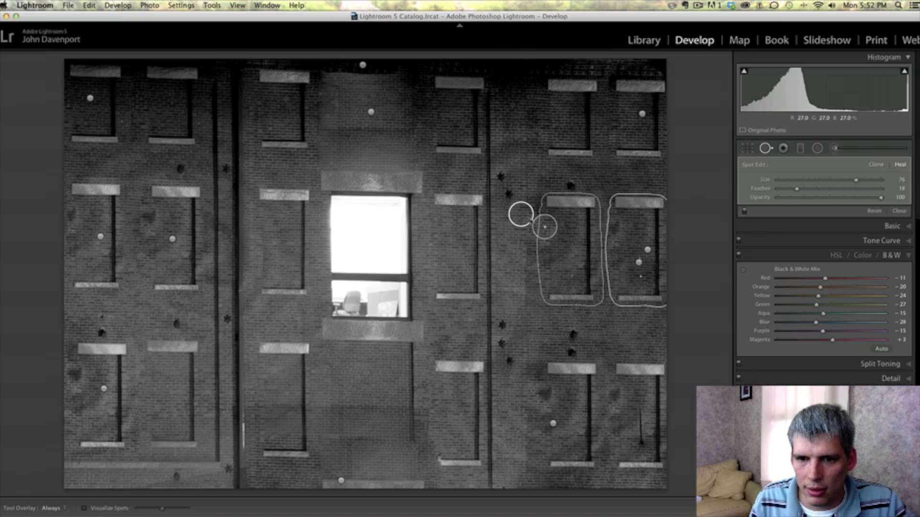
mouse_move(522, 227)
mouse_down()
mouse_move(535, 286)
mouse_move(571, 272)
mouse_move(546, 274)
mouse_up()
click(765, 148)
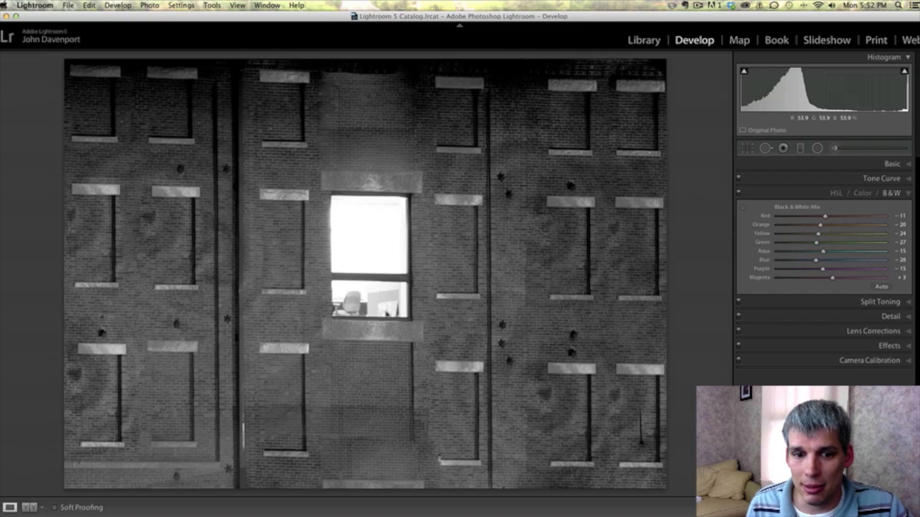
- Compare the retouched black-and-white photo with its original version several times
key(backslash)
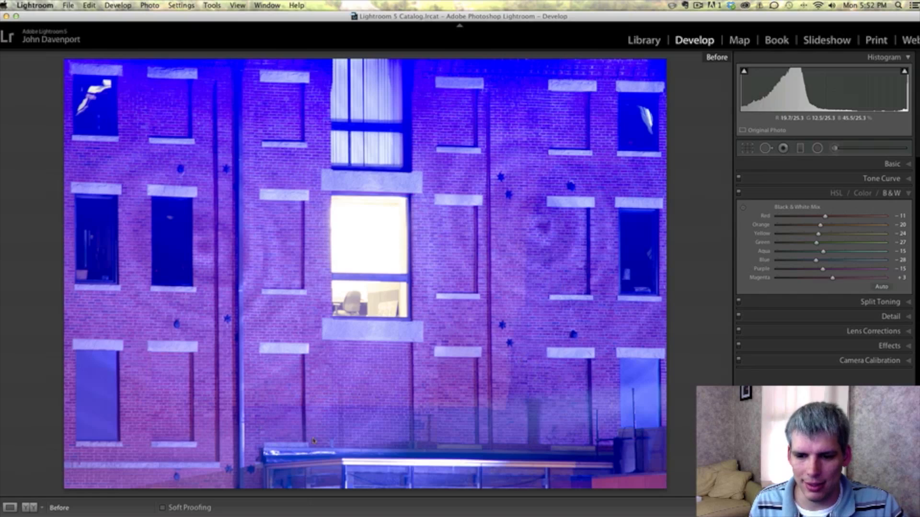
key(backslash)
key(backslash)
key(backslash)
key(backslash)
key(backslash)
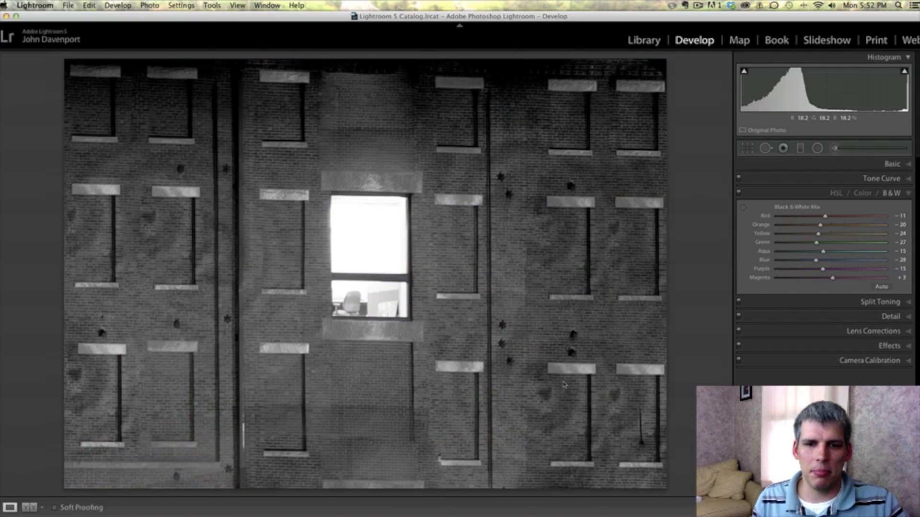
key(backslash)
key(backslash)
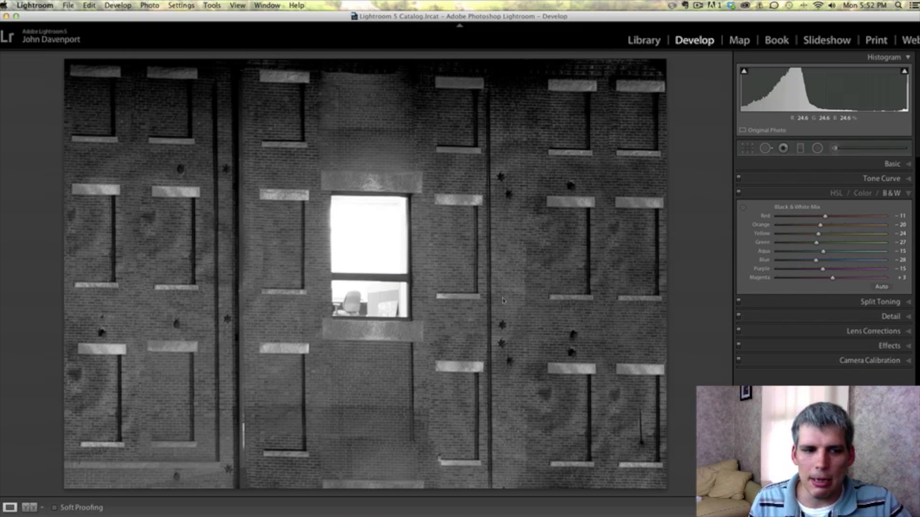
- Set the basic tones to Contrast +52, Highlights +41, Shadows +37, Whites +6 and Blacks -17, with Clarity +2
key(super+1)
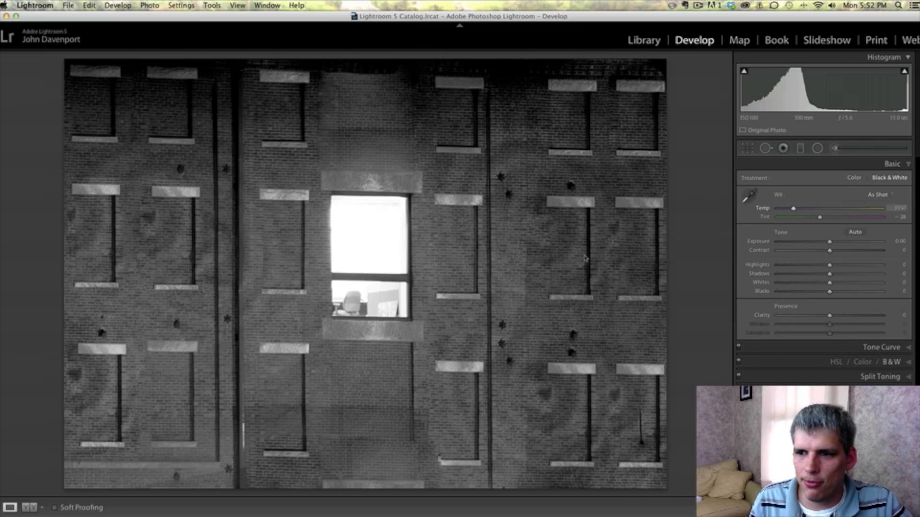
drag(829, 250, 821, 292)
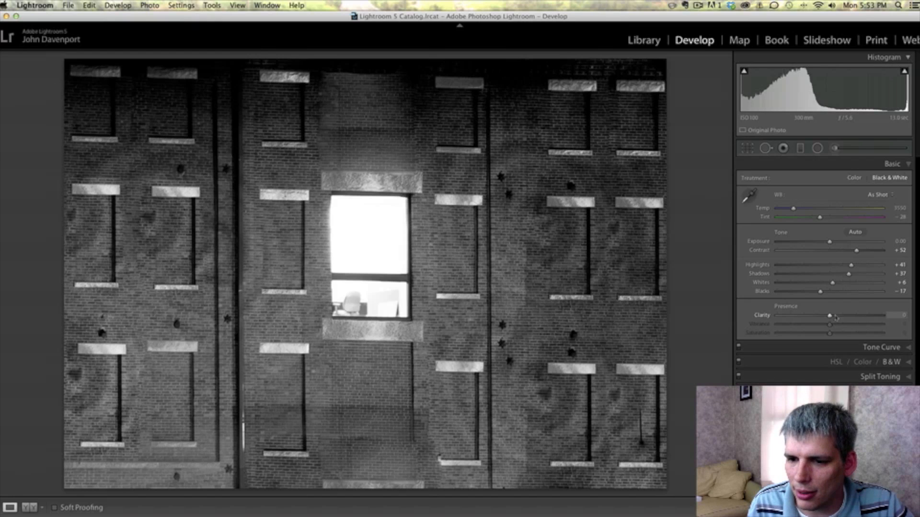
drag(834, 317, 830, 317)
- Place a radial filter around the lit window with Clarity -86 and an inverted mask so it affects the inside
click(837, 149)
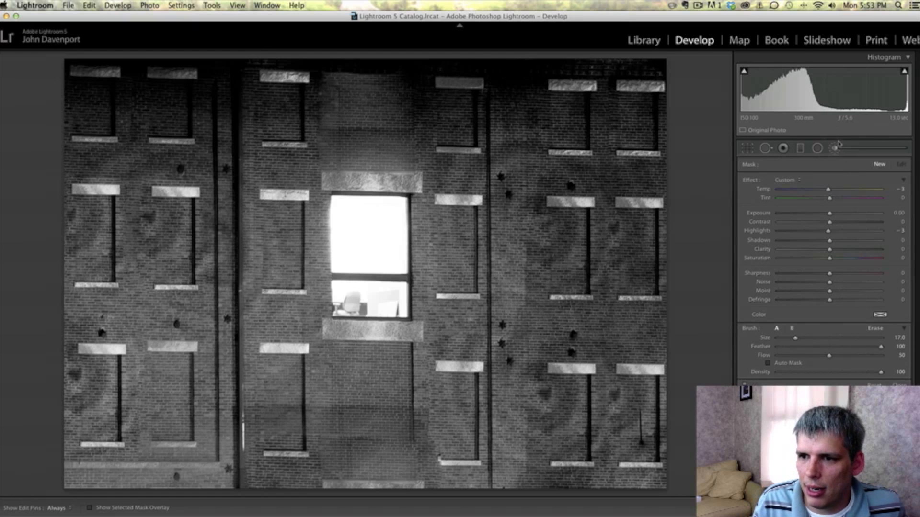
click(837, 148)
click(817, 148)
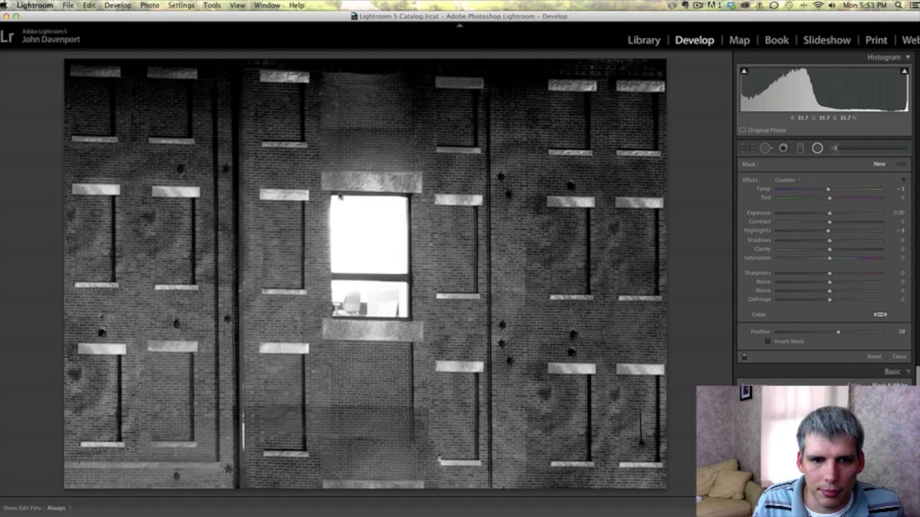
drag(328, 190, 368, 253)
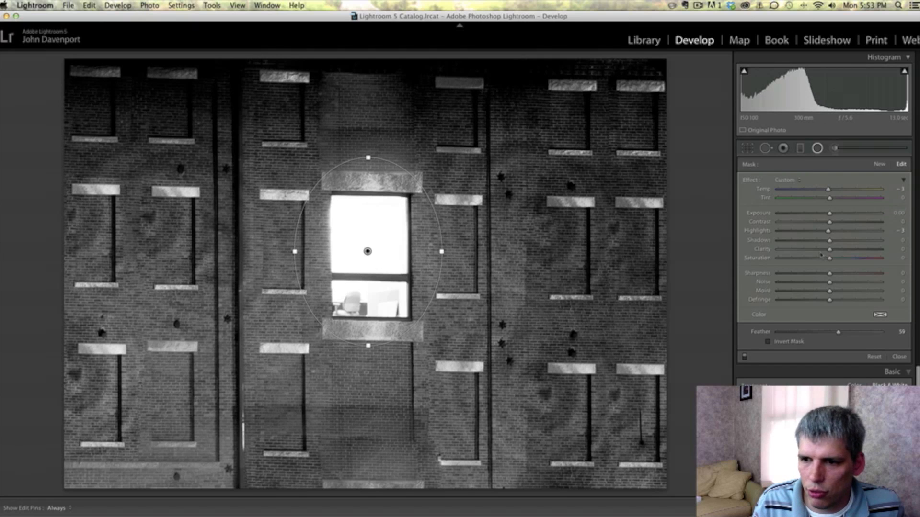
drag(829, 249, 786, 254)
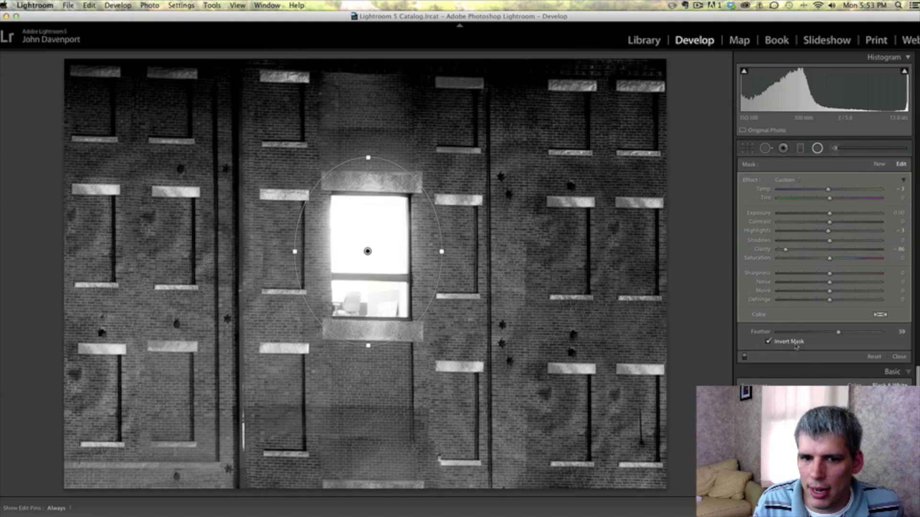
- Narrow and recentre the radial filter on the lit window and set its feather to 83
drag(441, 251, 435, 254)
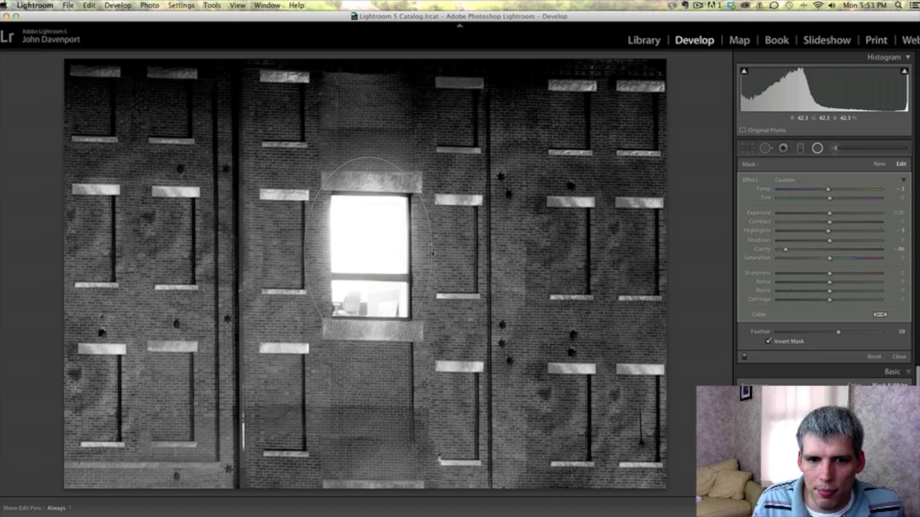
drag(373, 252, 371, 257)
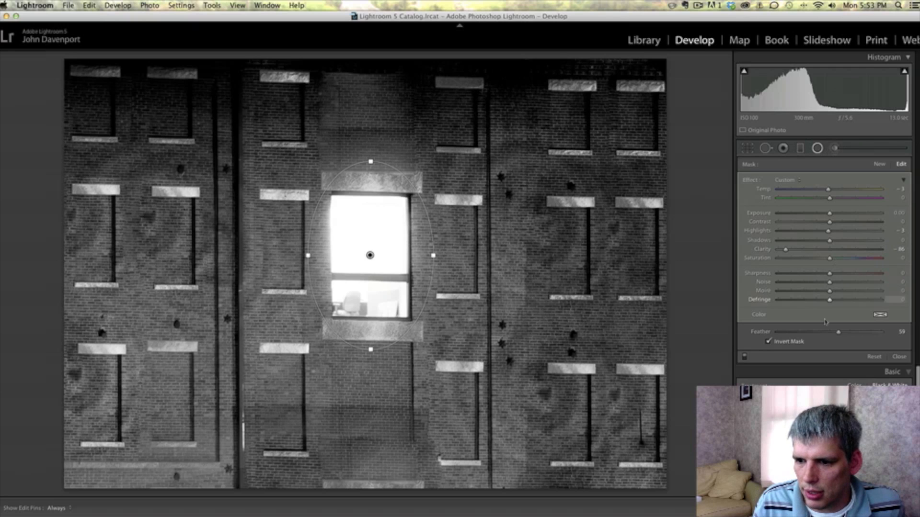
drag(839, 333, 866, 337)
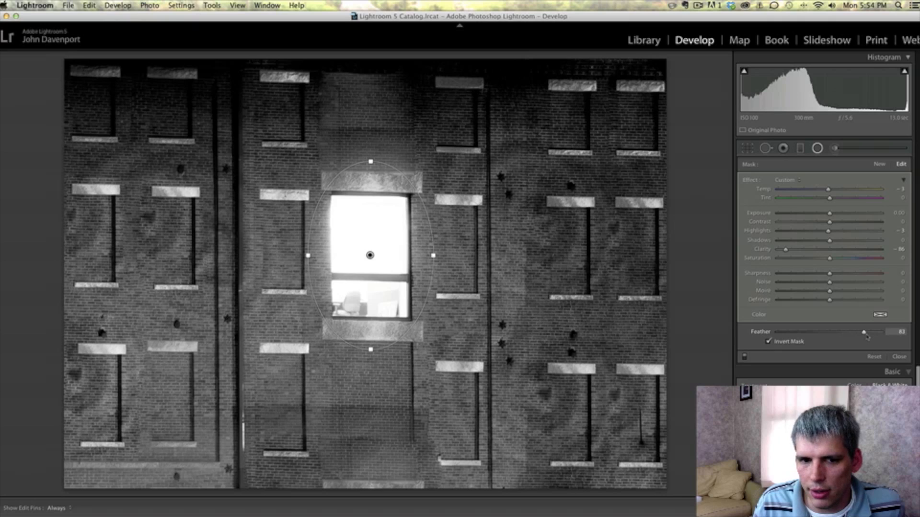
click(818, 148)
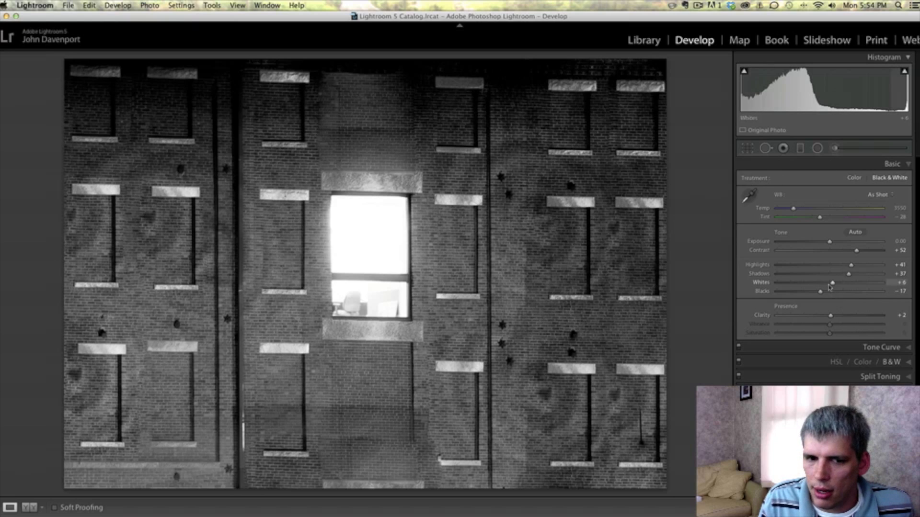
- Paint a size 11 adjustment brush mask over the dark seam area below the lit window and set its Shadows to 82
click(834, 148)
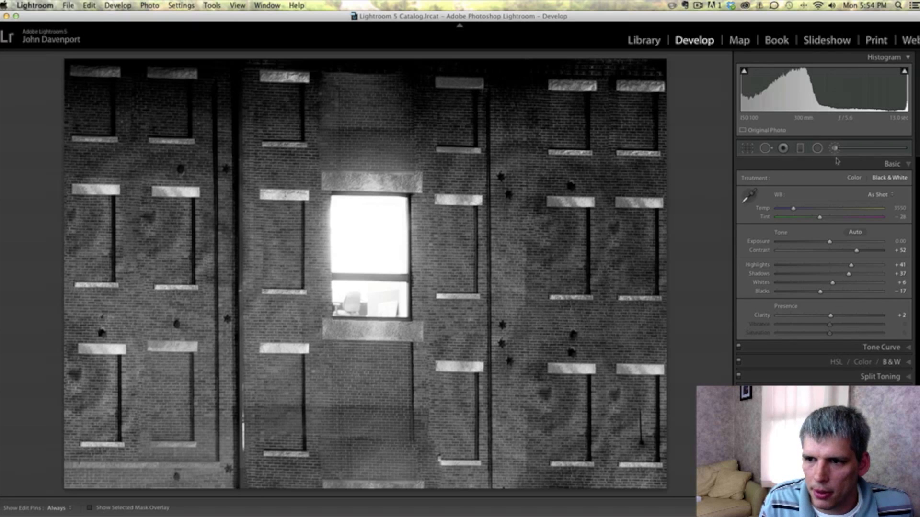
scroll(327, 447, down, 5)
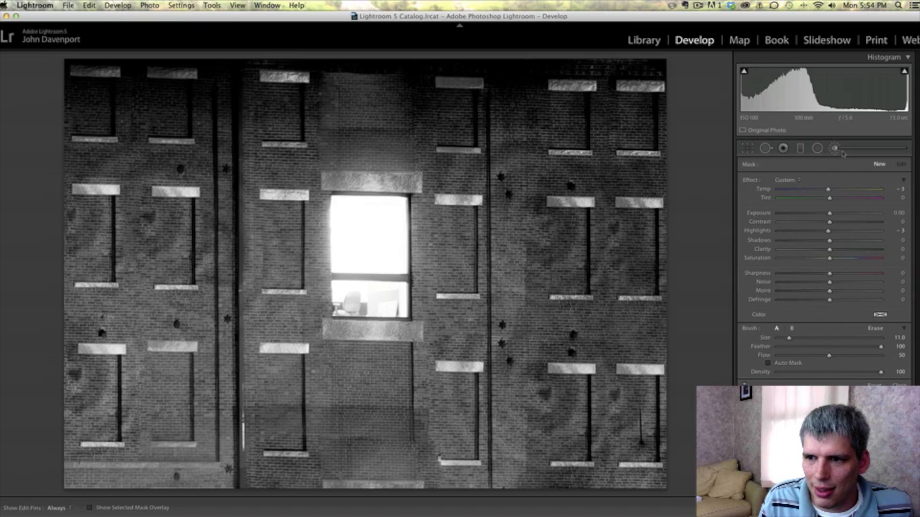
key(h)
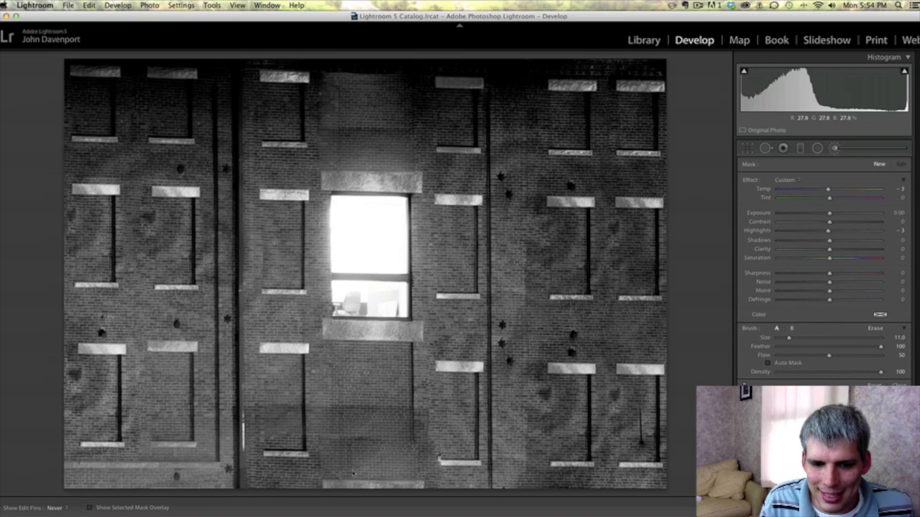
key(h)
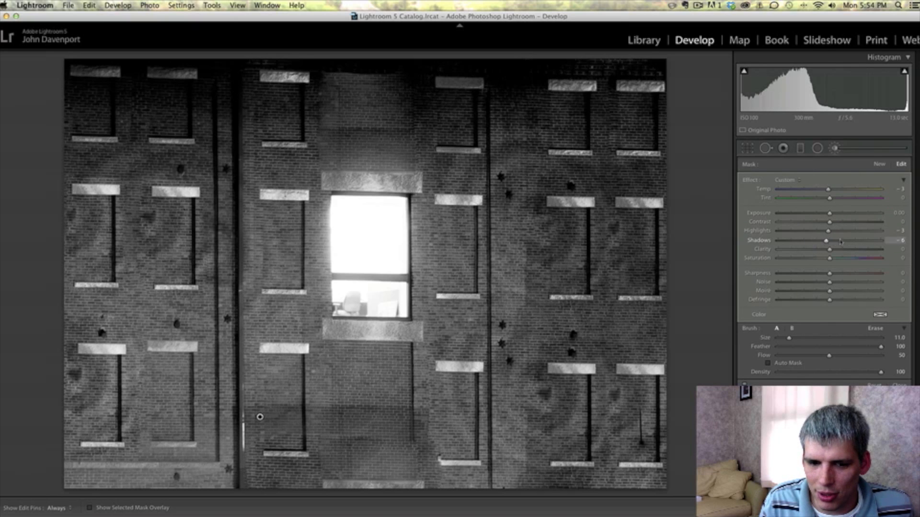
drag(825, 241, 871, 240)
key(h)
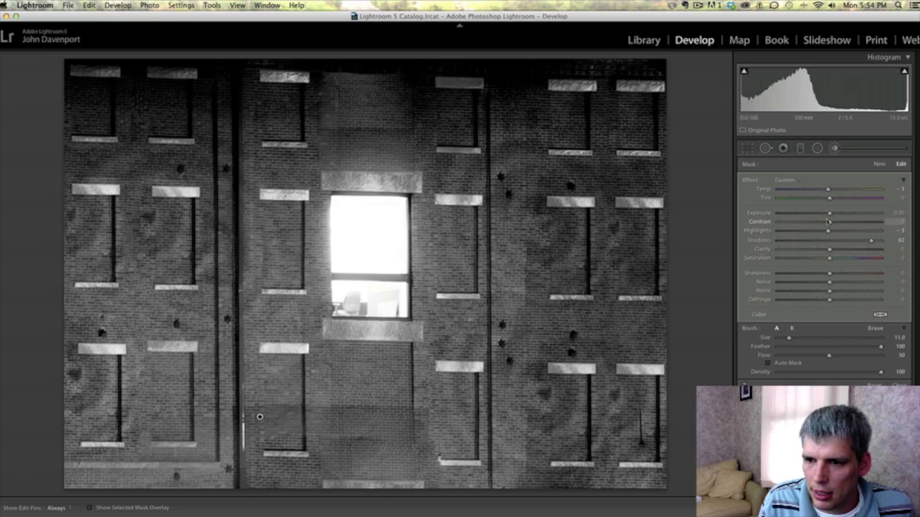
- Set the brushed area's Exposure to 0.39 and Contrast to -27, and check the blend without edit pins
drag(829, 213, 833, 216)
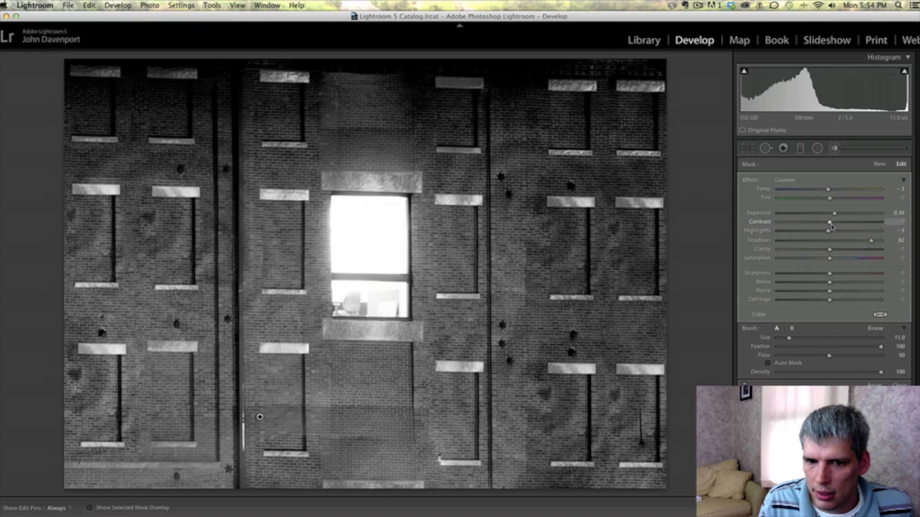
drag(829, 222, 815, 226)
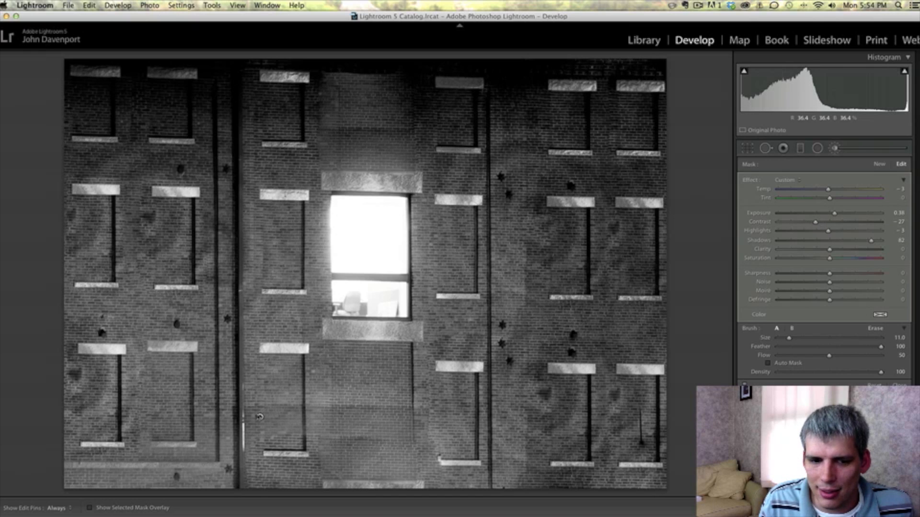
key(h)
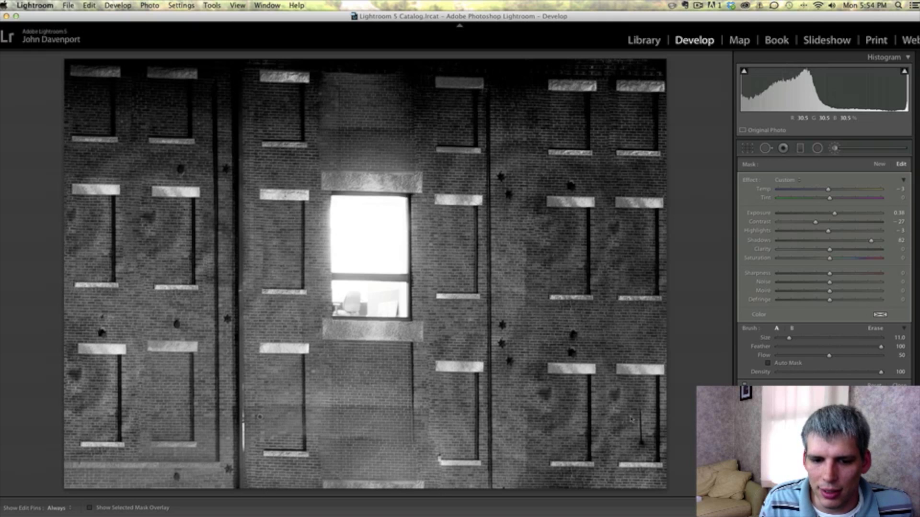
key(h)
- Heal along the horizontal seam across the brickwork below the lit window with a size 75 brush
key(q)
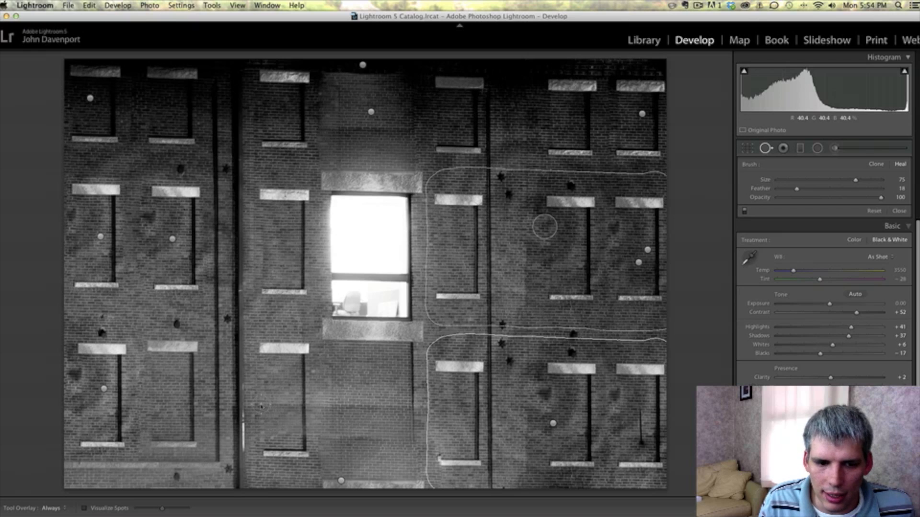
drag(260, 404, 422, 404)
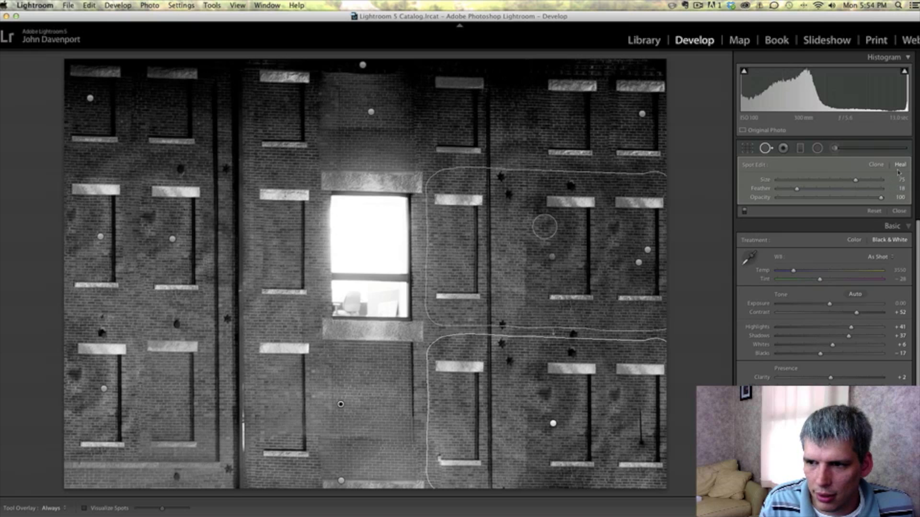
key(q)
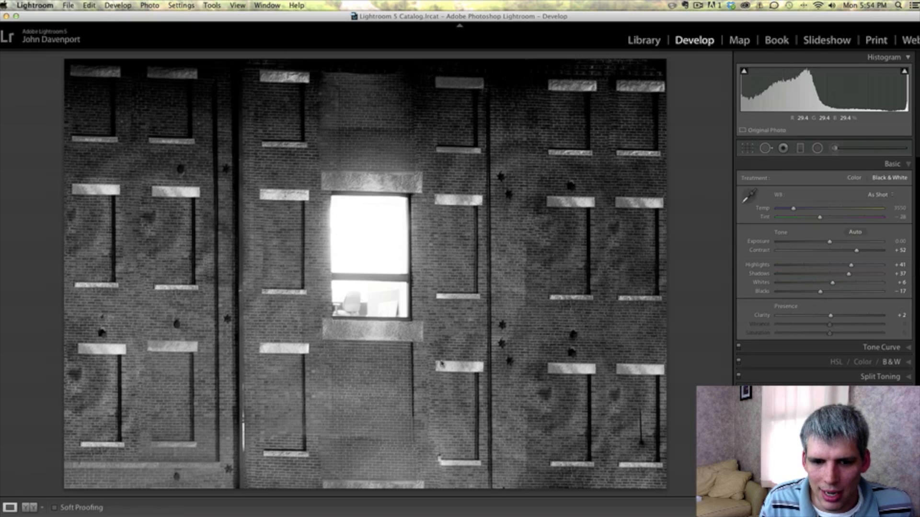